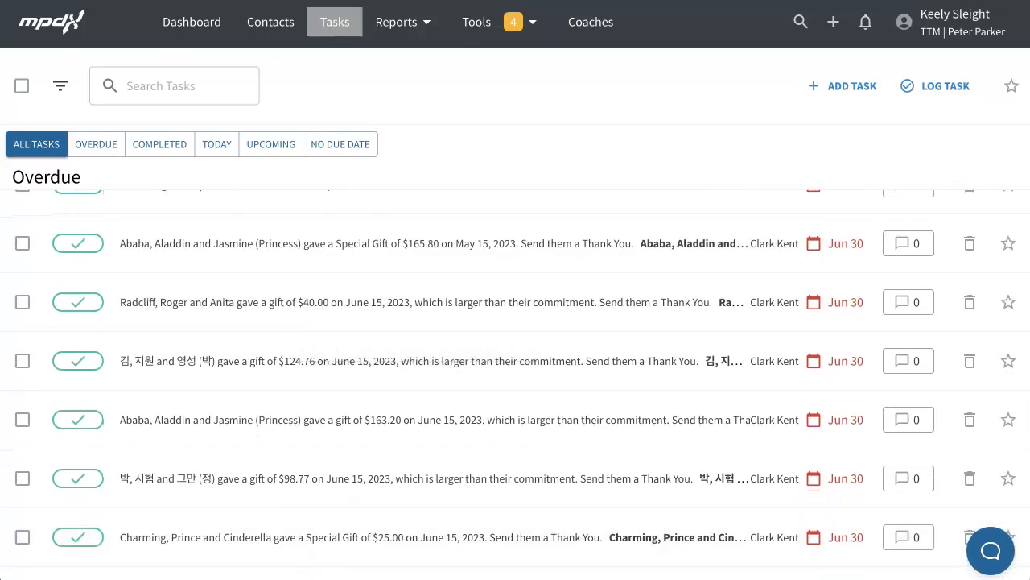
Look over the contacts list and the monthly goal on the dashboard.
left_click(364, 423)
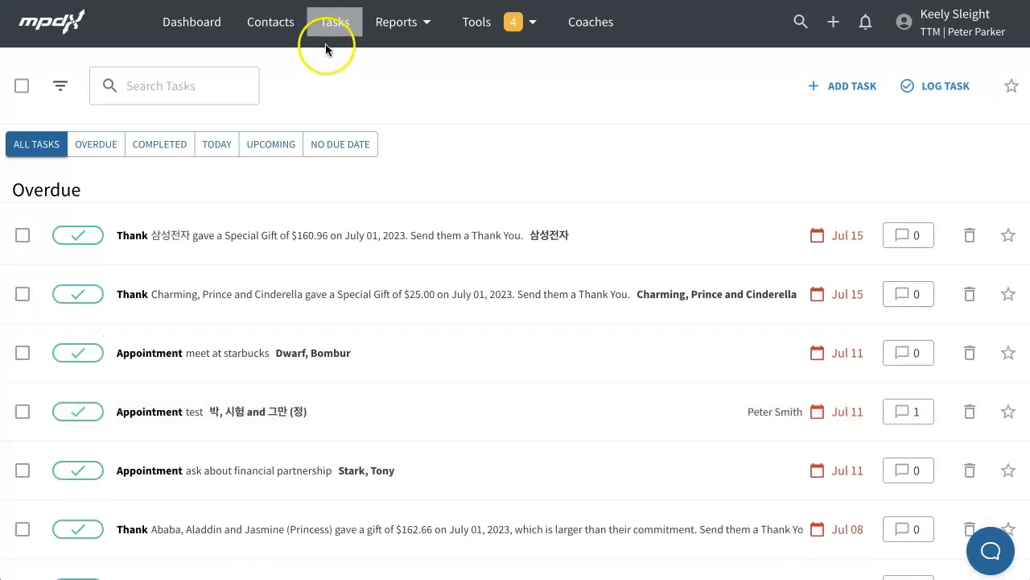
left_click(288, 24)
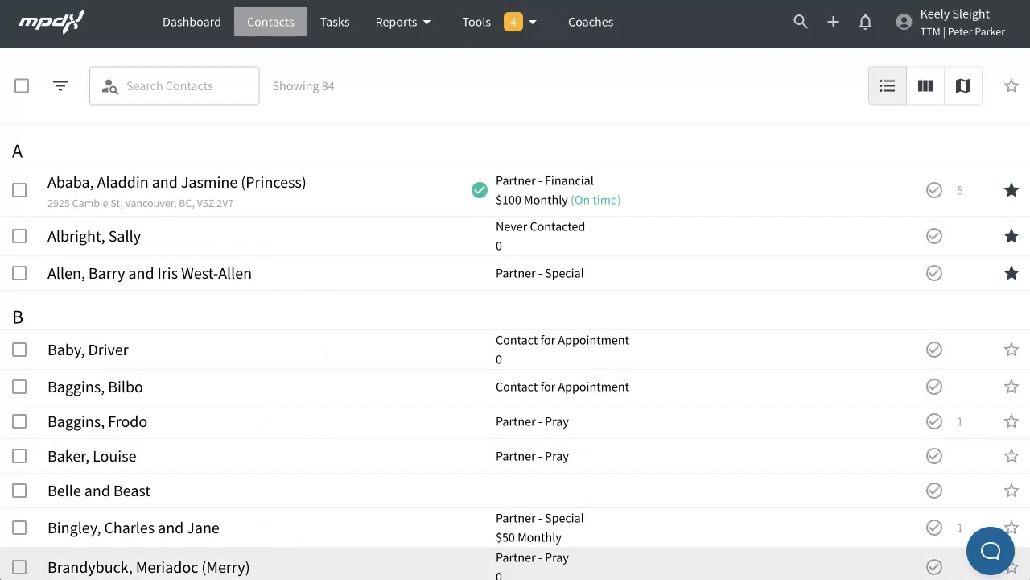
left_click(200, 28)
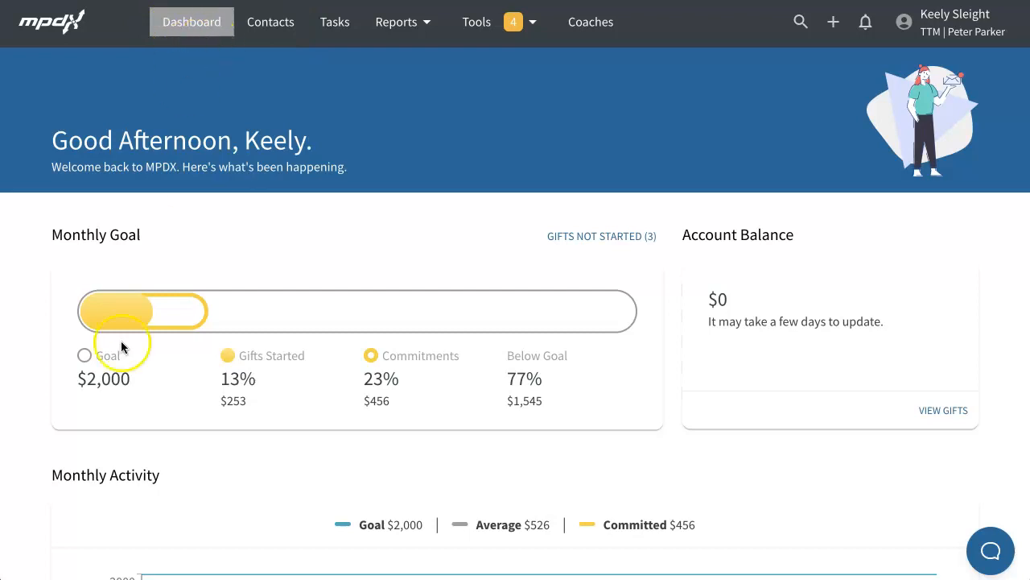
Examine the overdue and completed entries in the full task list.
left_click(337, 26)
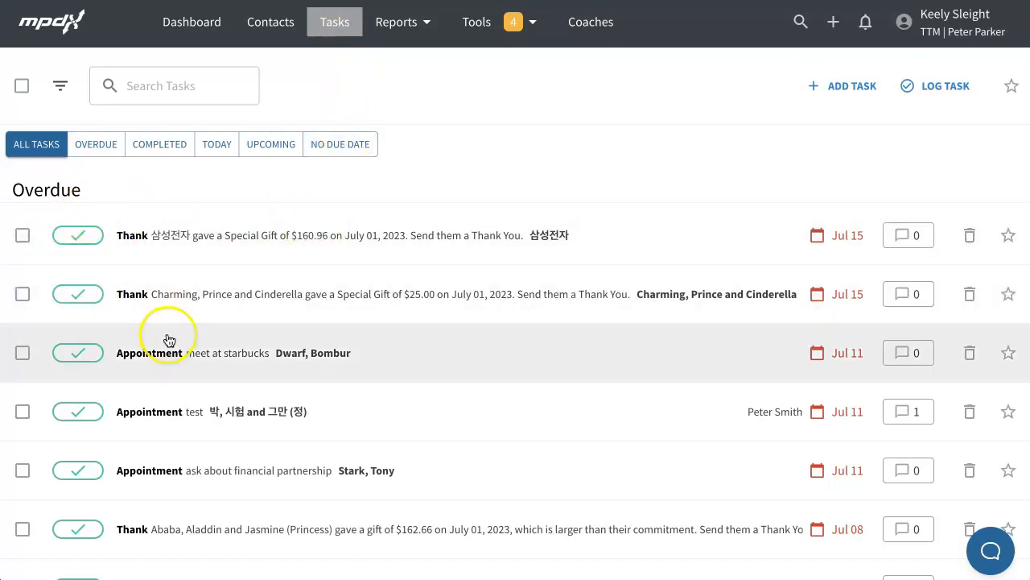
scroll(169, 340, "down", 9)
scroll(169, 340, "down", 9)
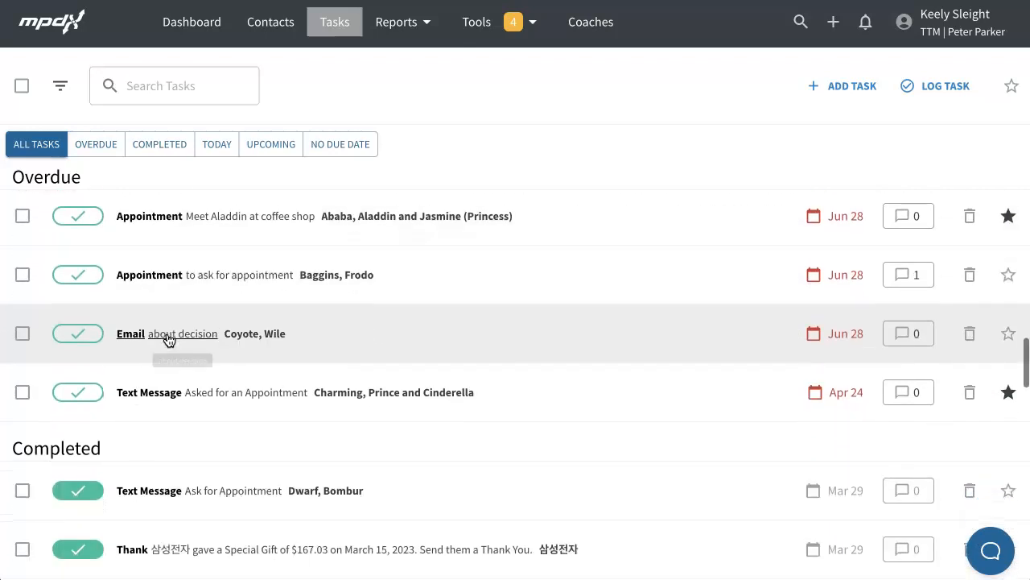
scroll(169, 339, "down", 2)
scroll(169, 339, "up", 10)
scroll(169, 340, "up", 7)
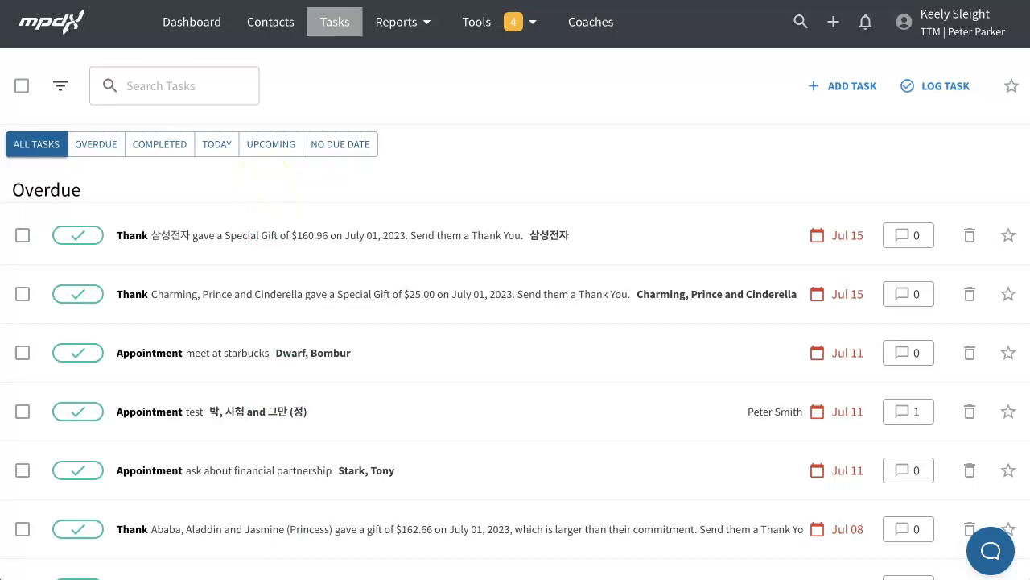
Filter the task list to completed tasks, then clear all filters and close the filter options.
left_click(156, 145)
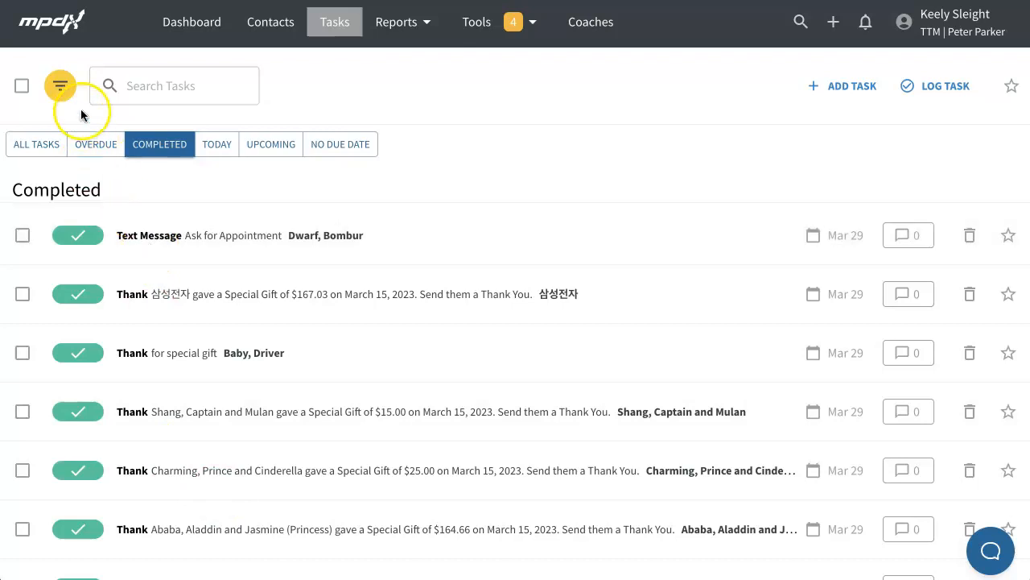
left_click(66, 91)
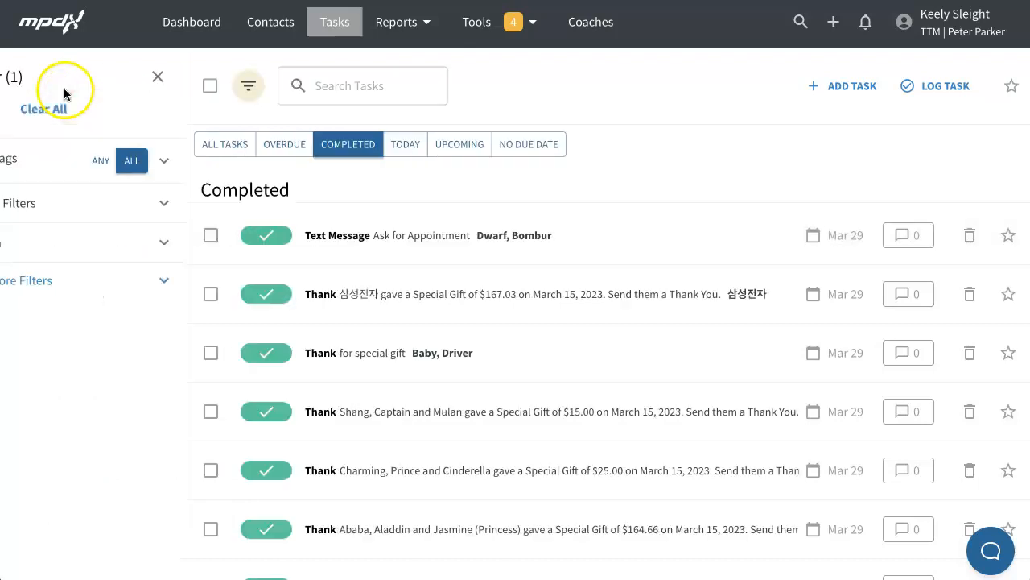
left_click(96, 110)
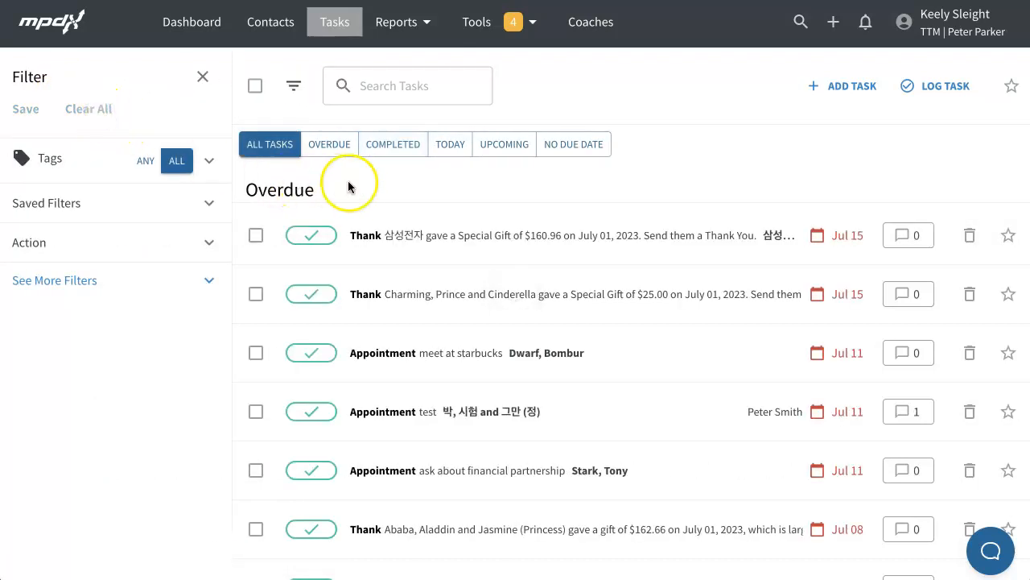
left_click(202, 76)
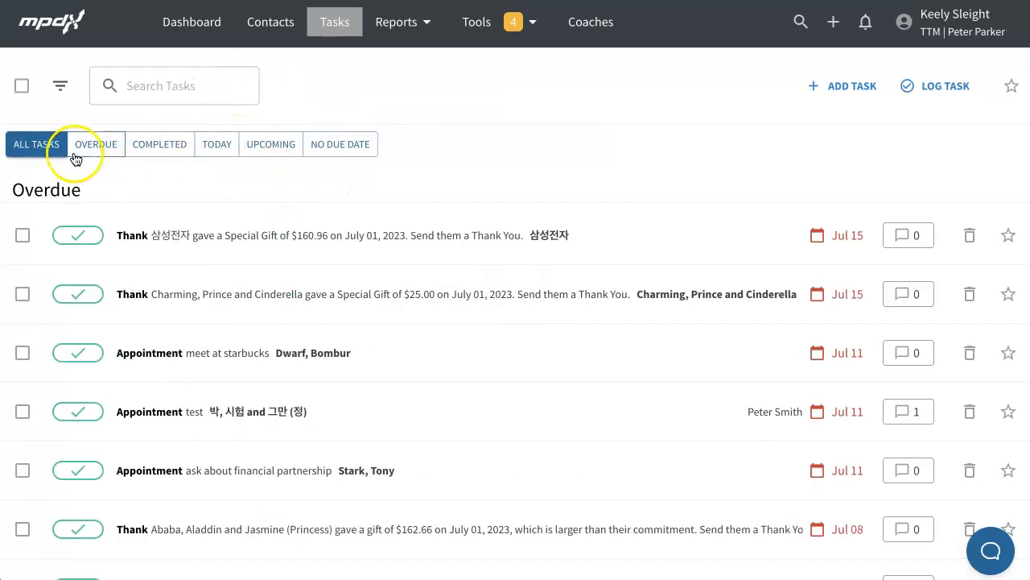
Filter the task list to overdue tasks, delete all of them and return to showing all tasks.
left_click(94, 149)
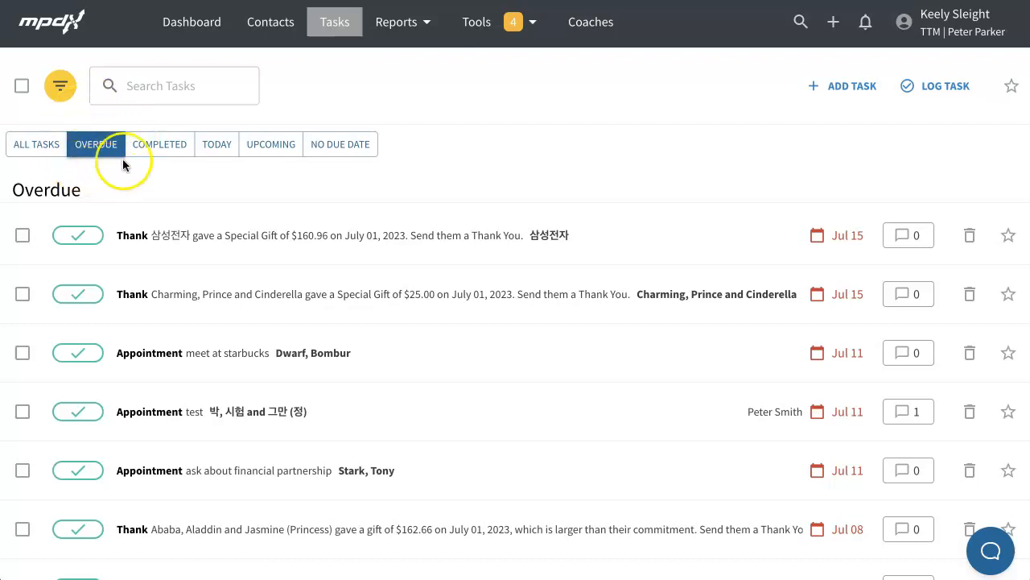
left_click(21, 88)
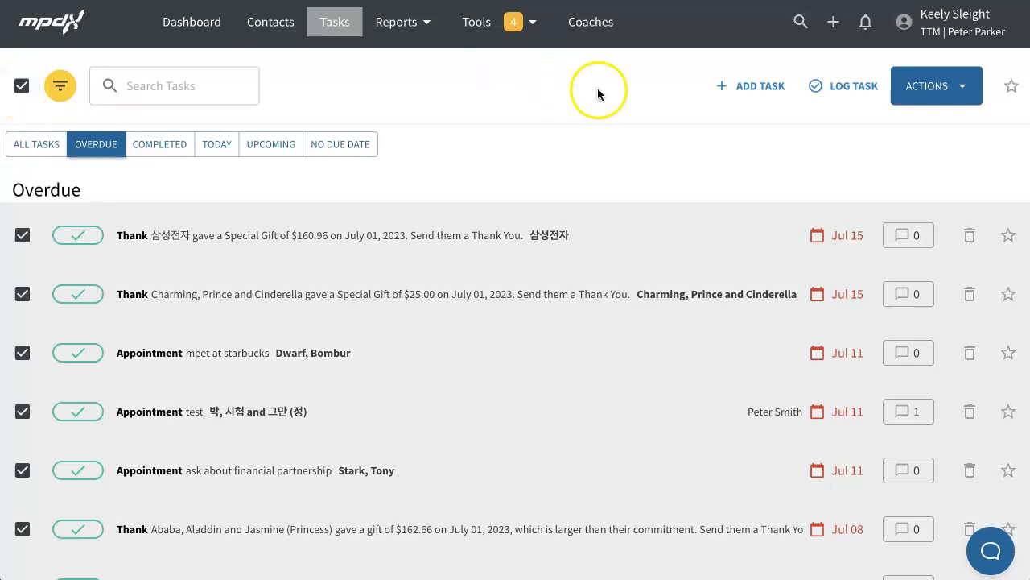
left_click(926, 87)
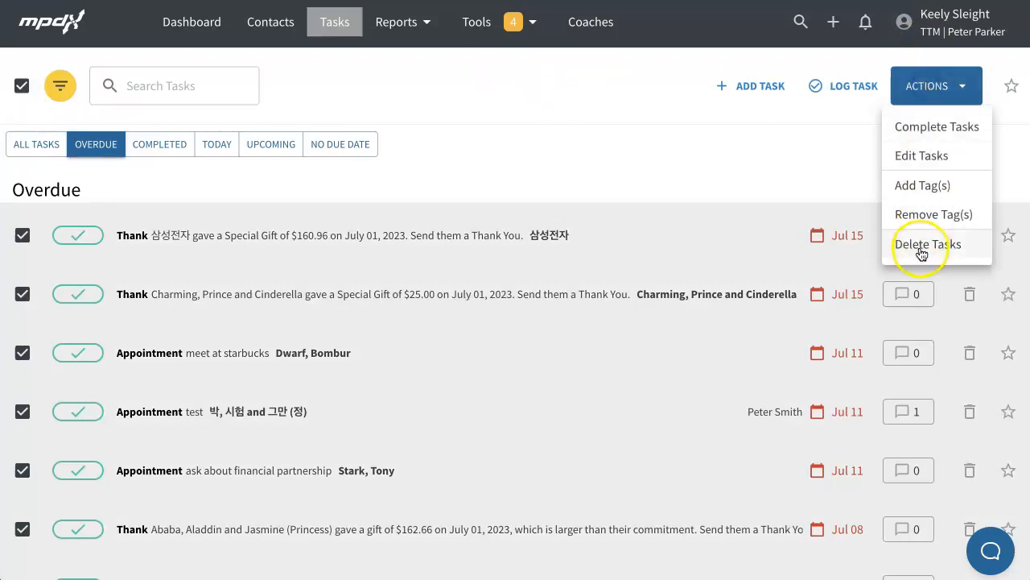
left_click(920, 243)
left_click(723, 339)
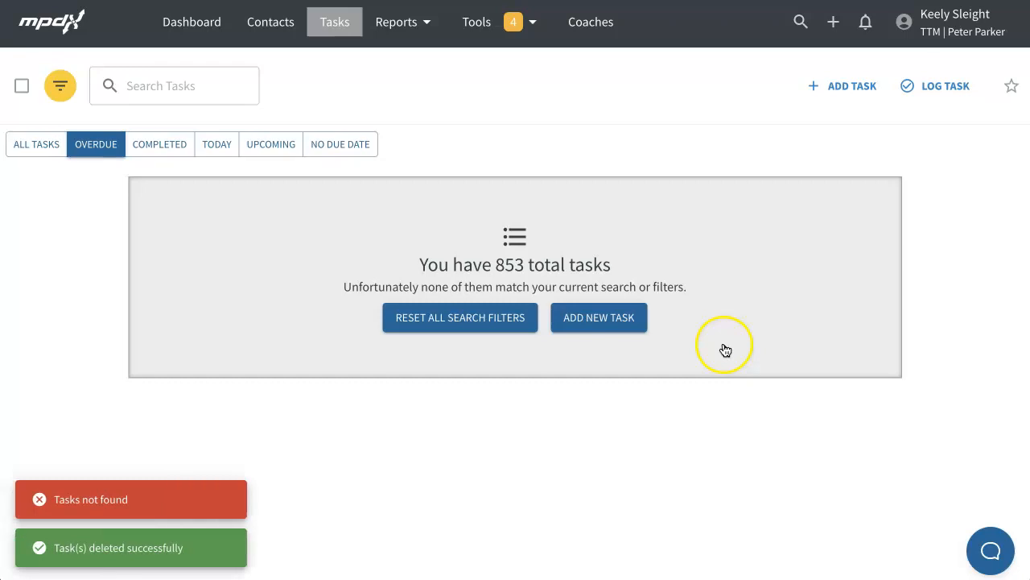
left_click(37, 143)
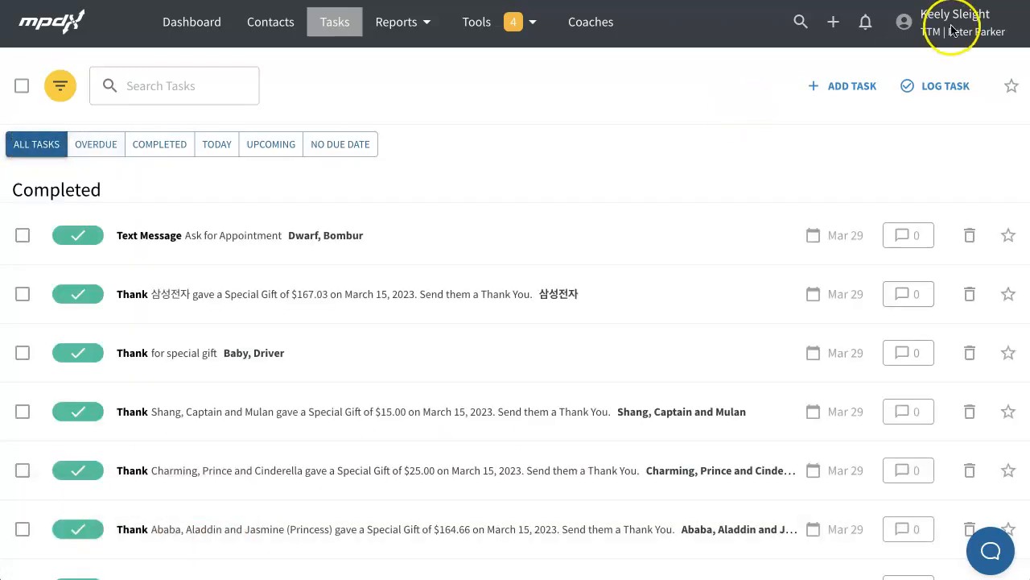
Open the account's notification settings.
left_click(930, 42)
left_click(938, 37)
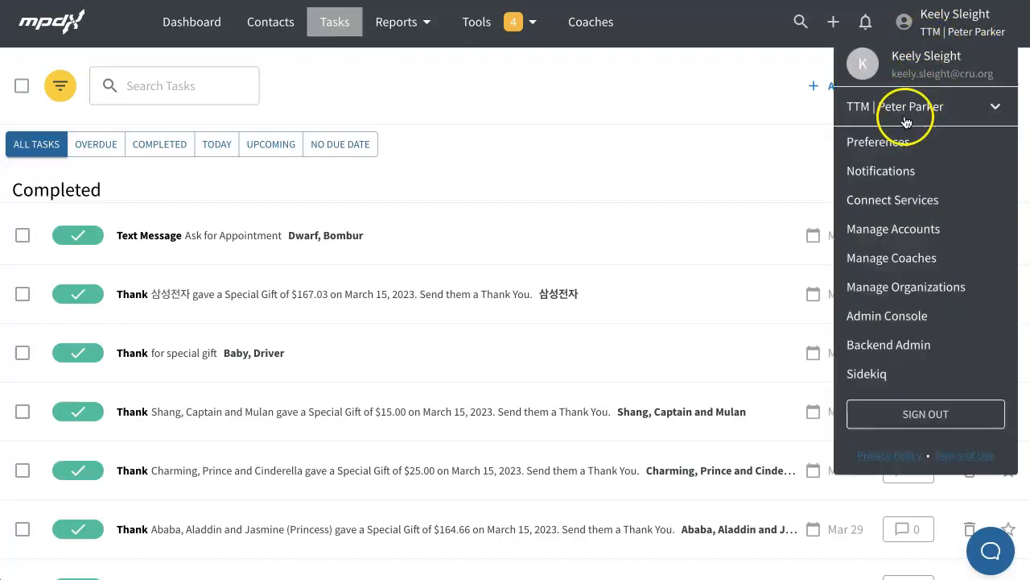
left_click(892, 174)
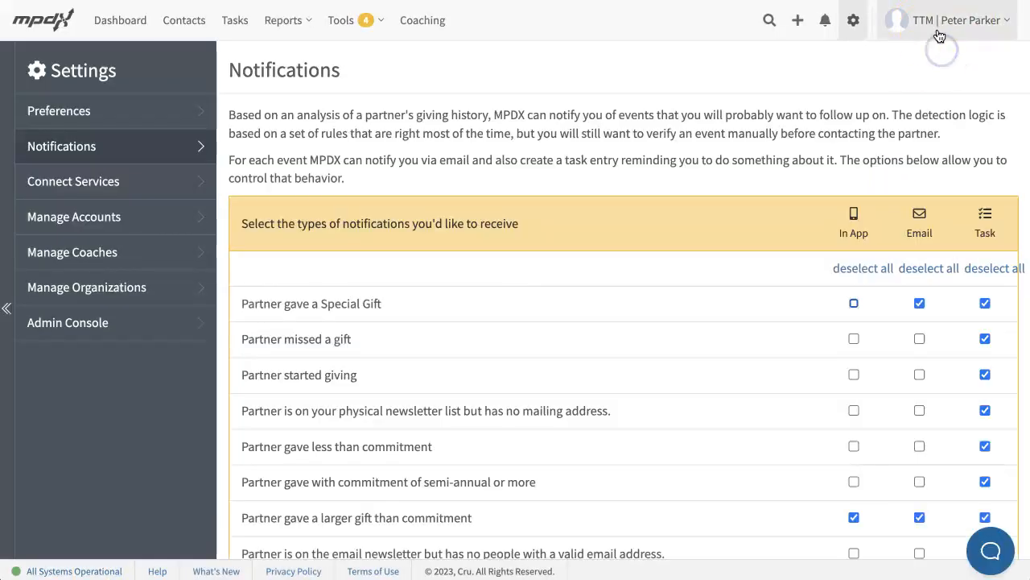
Set Time To Send Notifications to 7:00 AM in the personal preferences and save it.
left_click(856, 24)
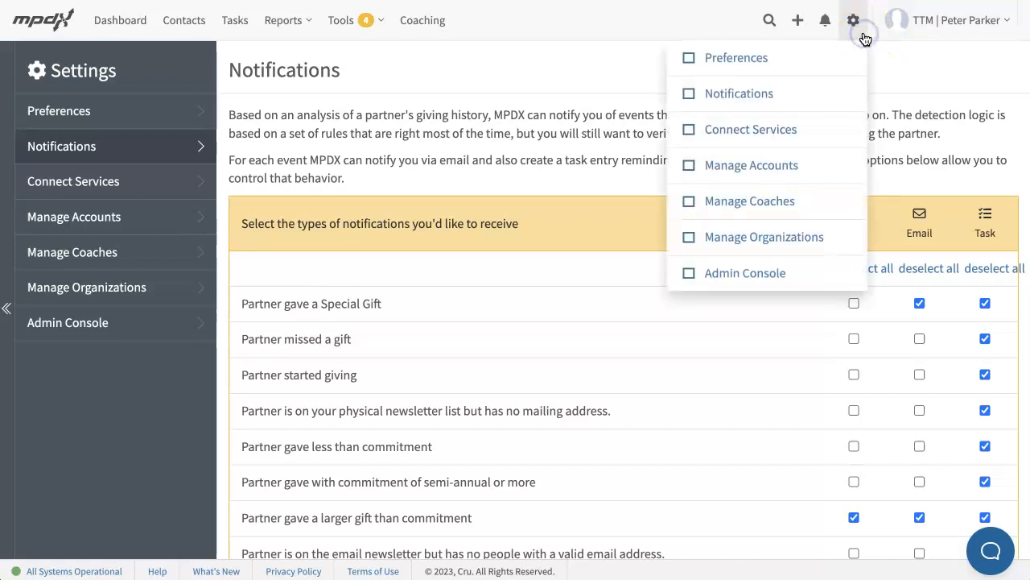
left_click(834, 63)
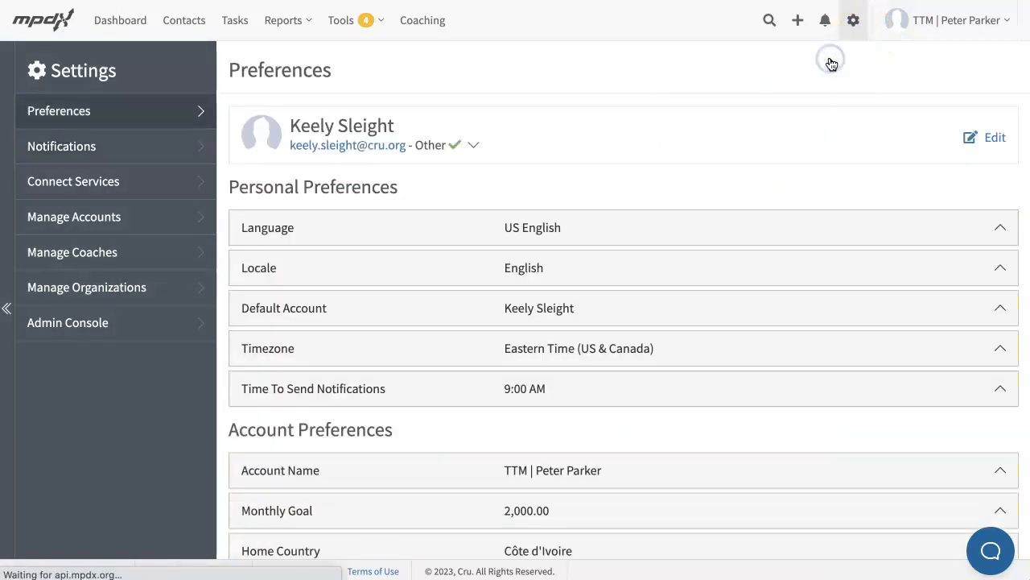
scroll(709, 356, "down", 1)
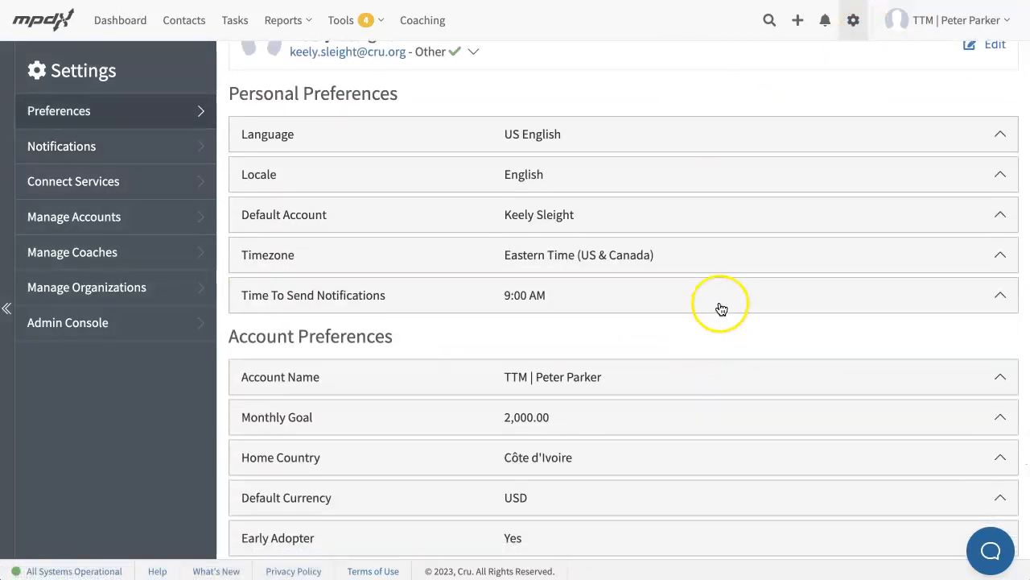
left_click(719, 306)
left_click(639, 404)
scroll(635, 504, "down", 4)
scroll(635, 503, "up", 5)
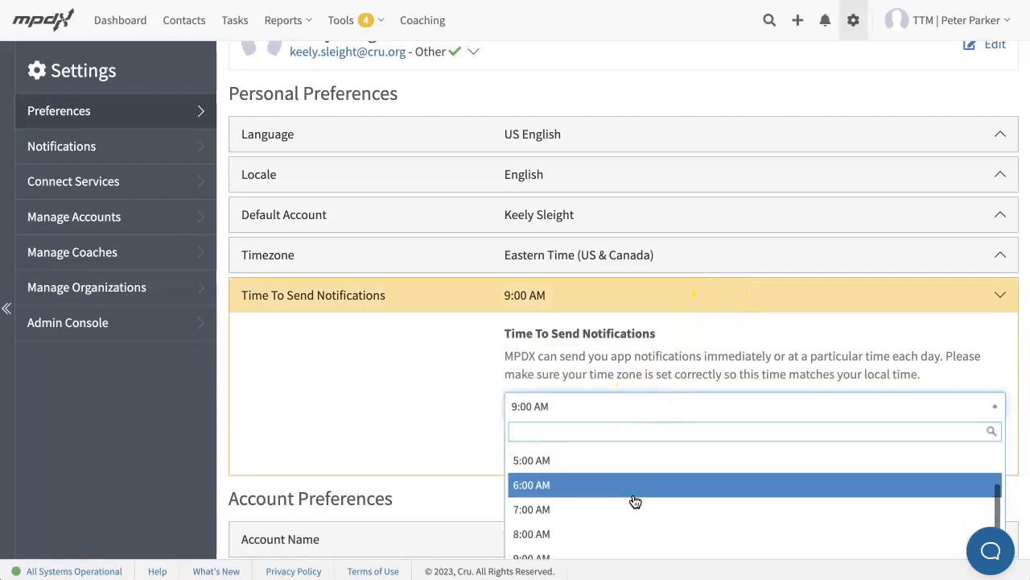
left_click(633, 483)
left_click(582, 449)
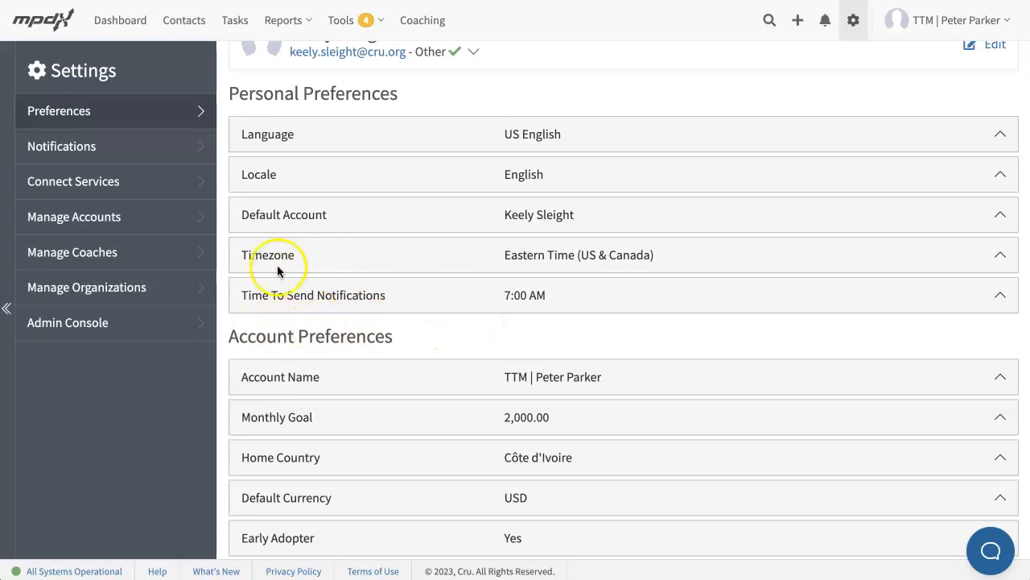
Deselect every notification type for the In App, Email and Task channels in the notification settings.
left_click(147, 146)
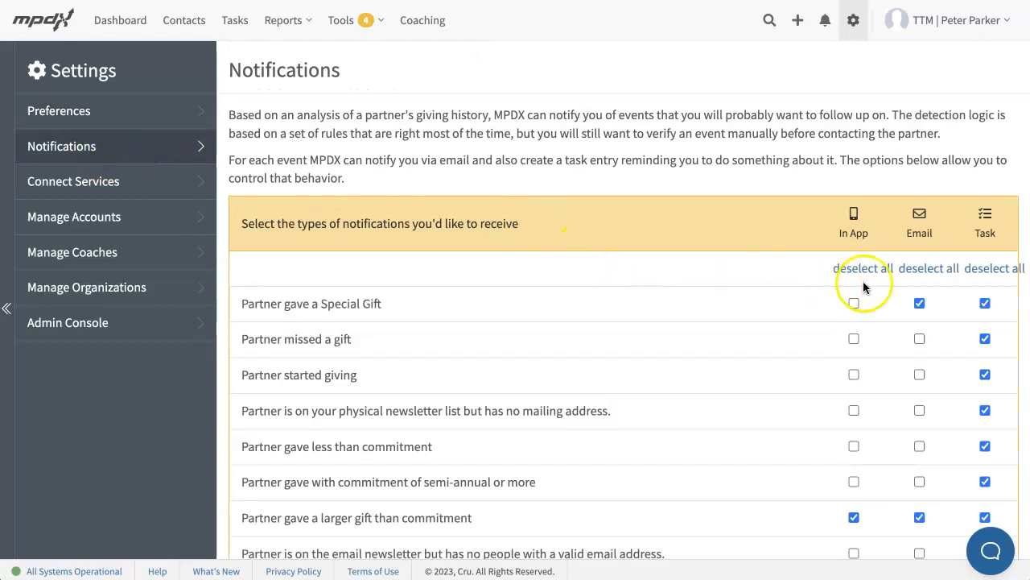
left_click(930, 272)
left_click(995, 272)
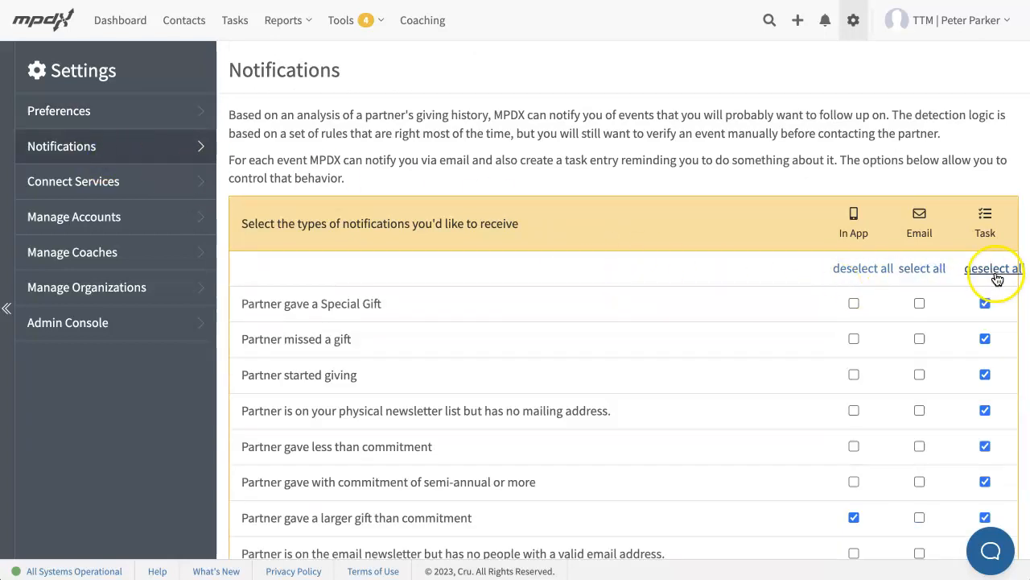
left_click(863, 270)
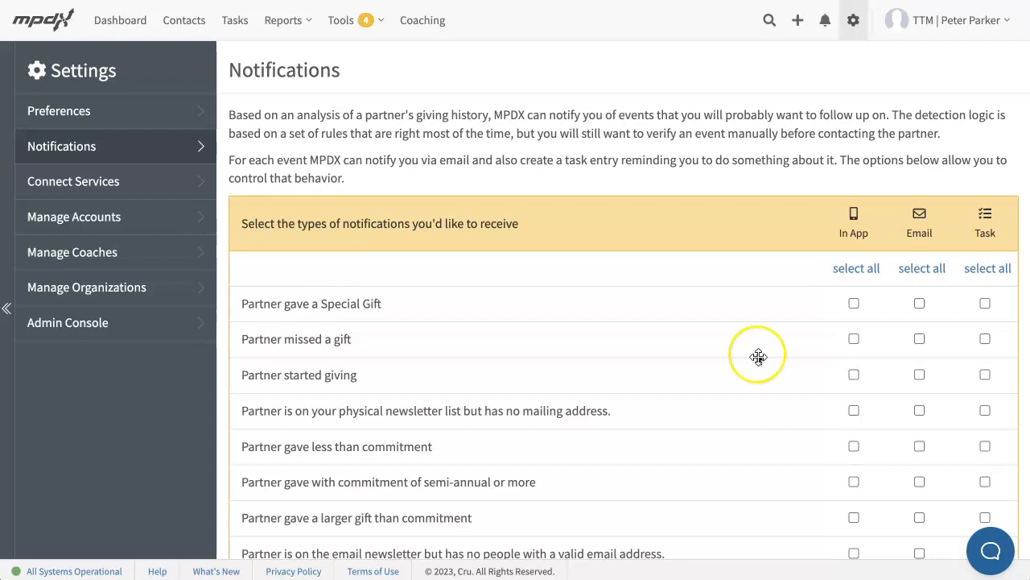
Enable email notifications for physical newsletter partners without a mailing address and for partners without a thank you note logged in the past year.
scroll(758, 356, "down", 2)
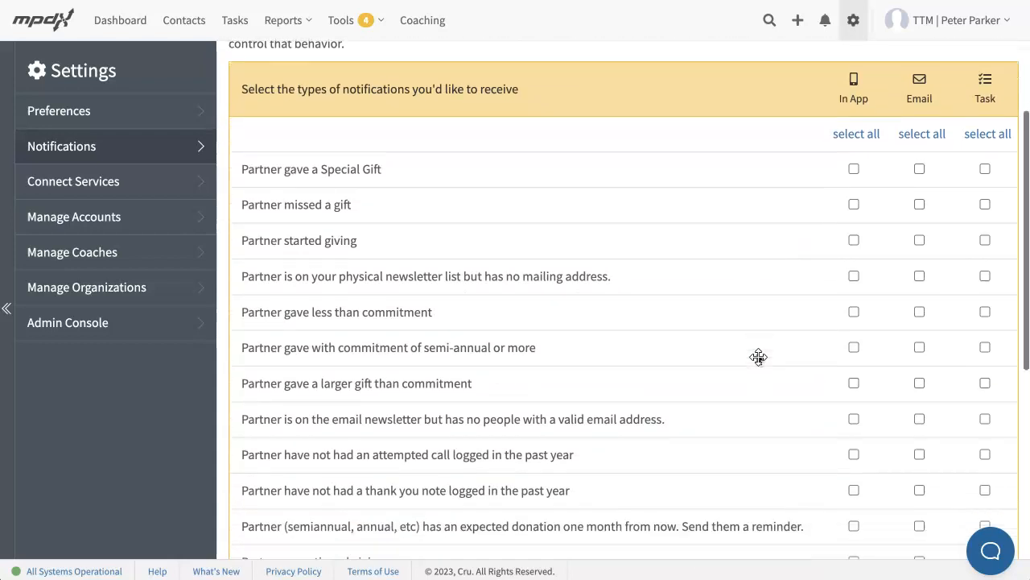
left_click(919, 145)
left_click(918, 146)
scroll(903, 203, "down", 1)
left_click(919, 194)
scroll(916, 254, "down", 2)
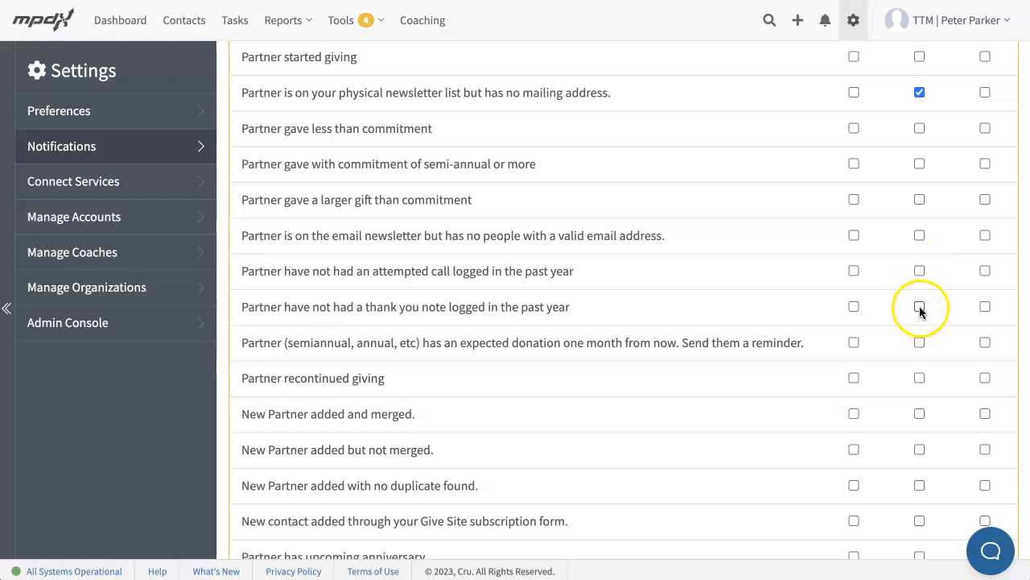
scroll(909, 338, "down", 3)
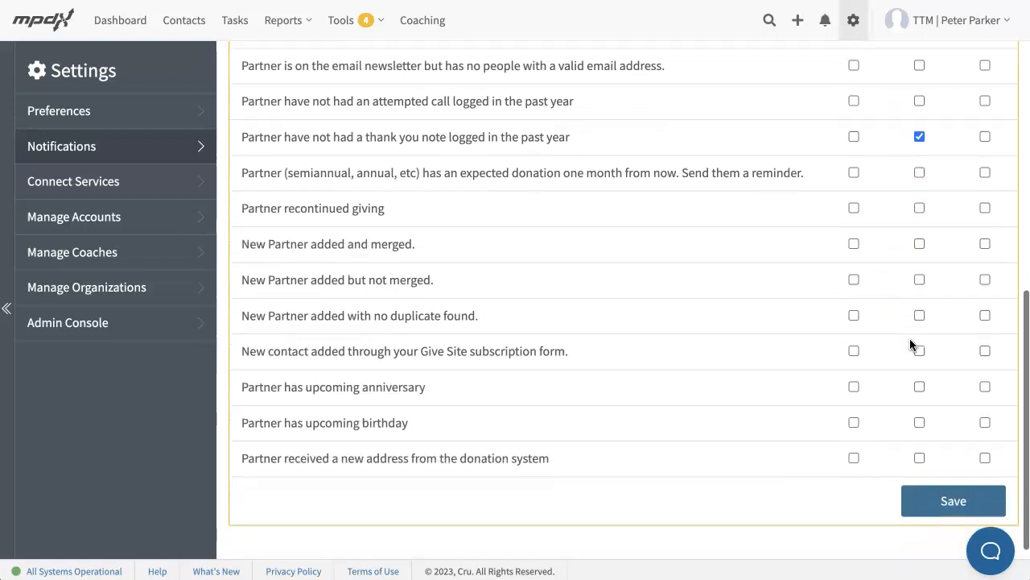
Enable email notifications for donations expected in one month, recontinued giving and new Give Site subscription contacts, and save the notification settings.
left_click(919, 171)
left_click(922, 207)
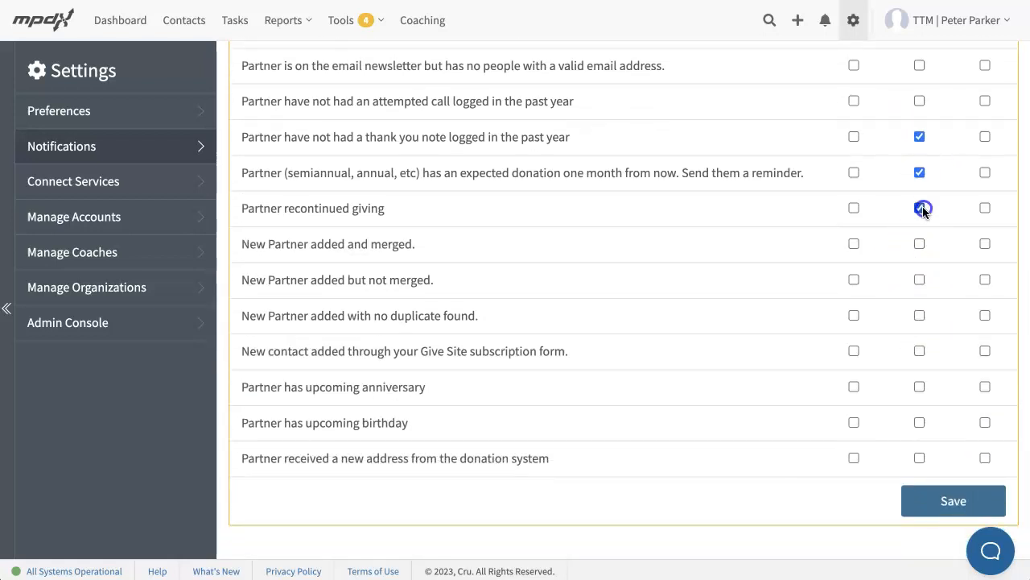
left_click(918, 352)
left_click(953, 506)
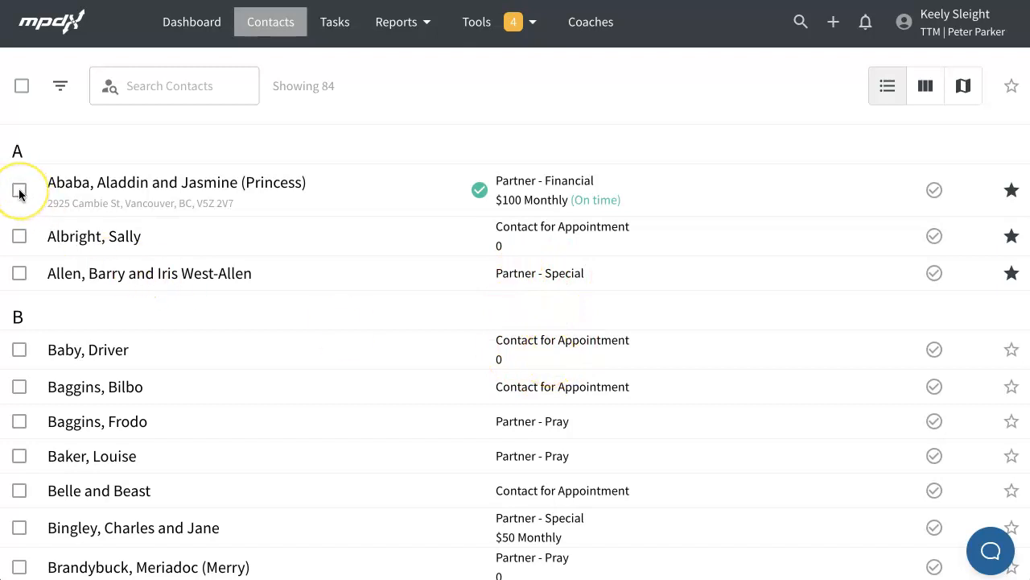
Bulk-edit the second and third contacts under A and the first under B to status Contact For Appointment, then clear the selection.
left_click(20, 236)
left_click(20, 273)
left_click(20, 350)
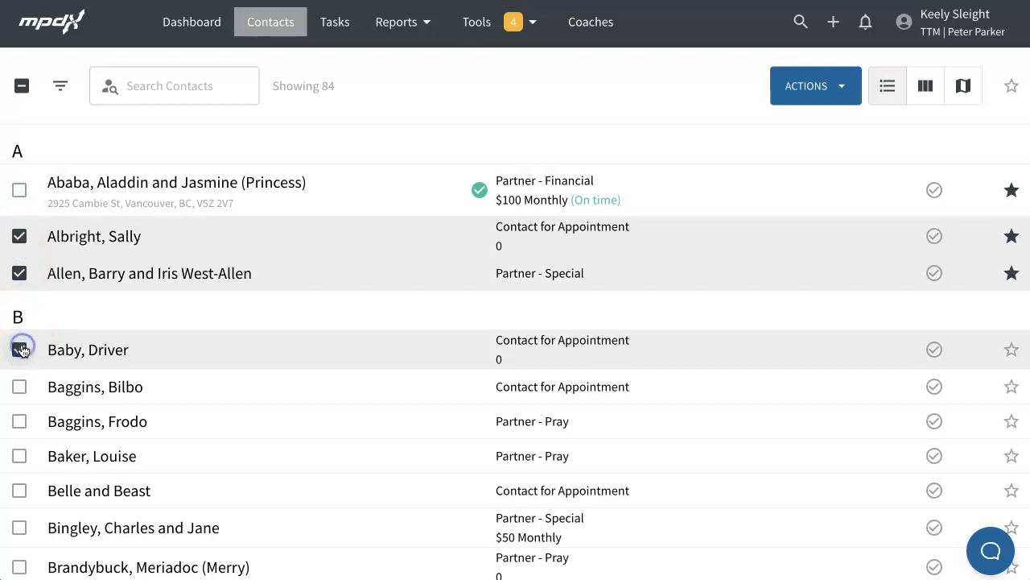
left_click(802, 95)
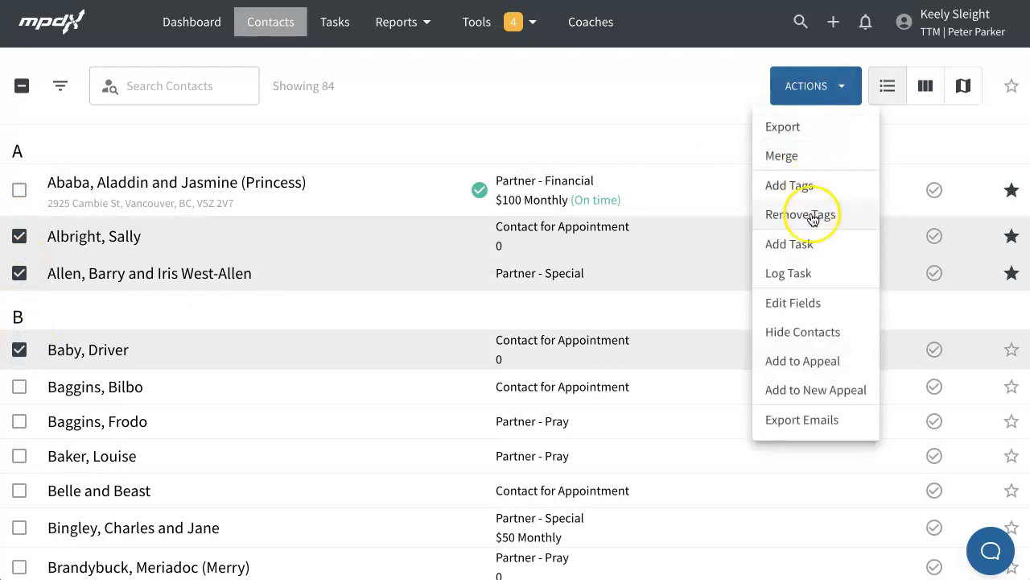
left_click(809, 299)
left_click(486, 142)
left_click(469, 266)
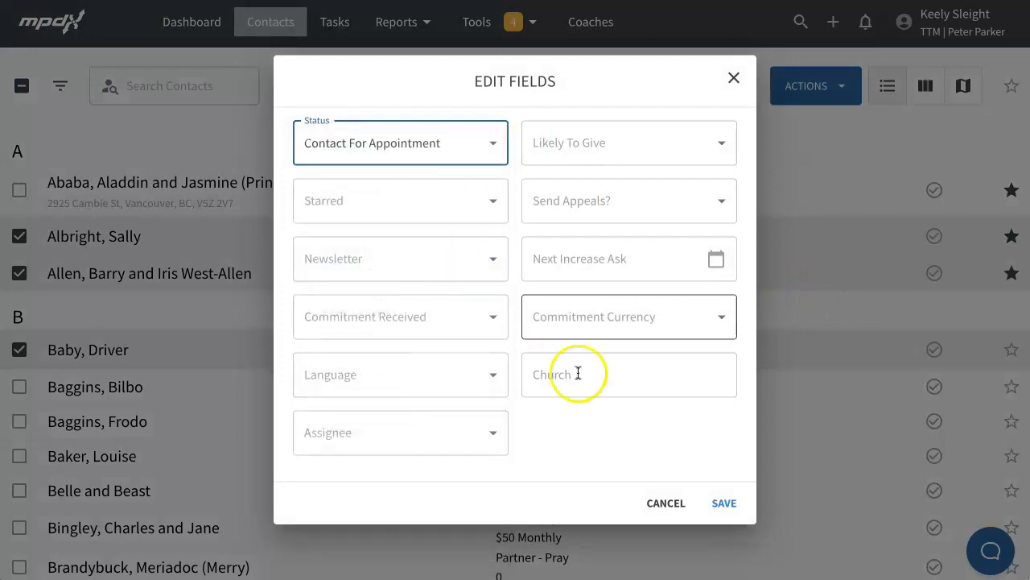
left_click(724, 503)
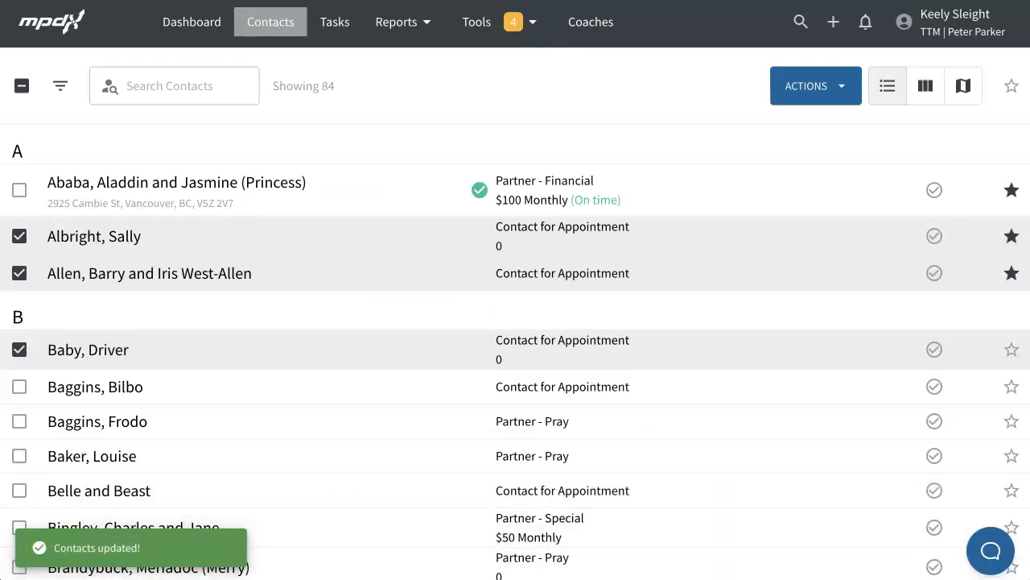
left_click(21, 85)
left_click(22, 86)
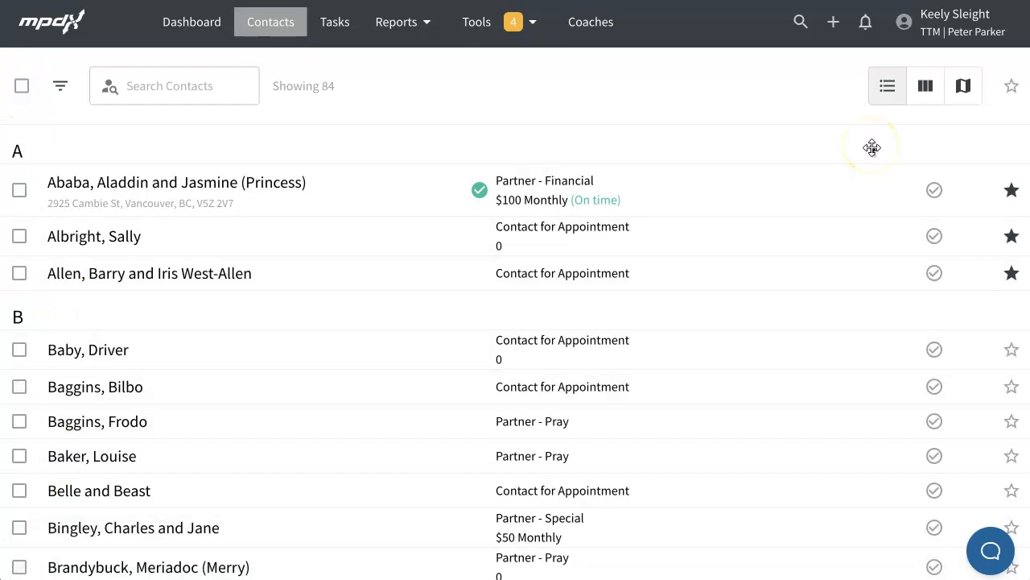
Show the contacts as status columns and move a Contact for Appointment contact from Connections to Appointment Scheduled under Potential Partners.
left_click(936, 95)
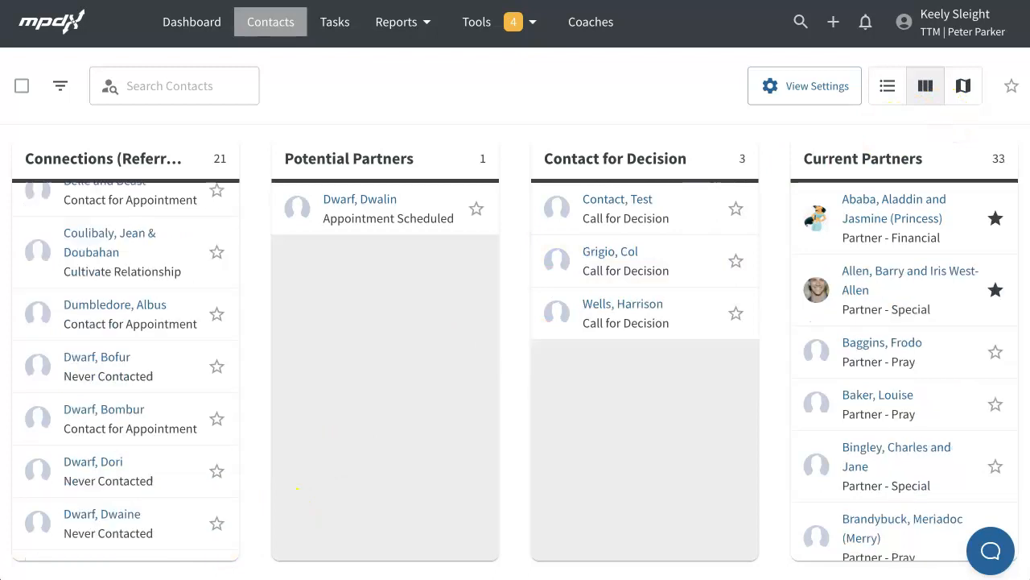
left_click_drag(157, 434, 156, 434)
left_click_drag(159, 420, 161, 419)
left_click(168, 414)
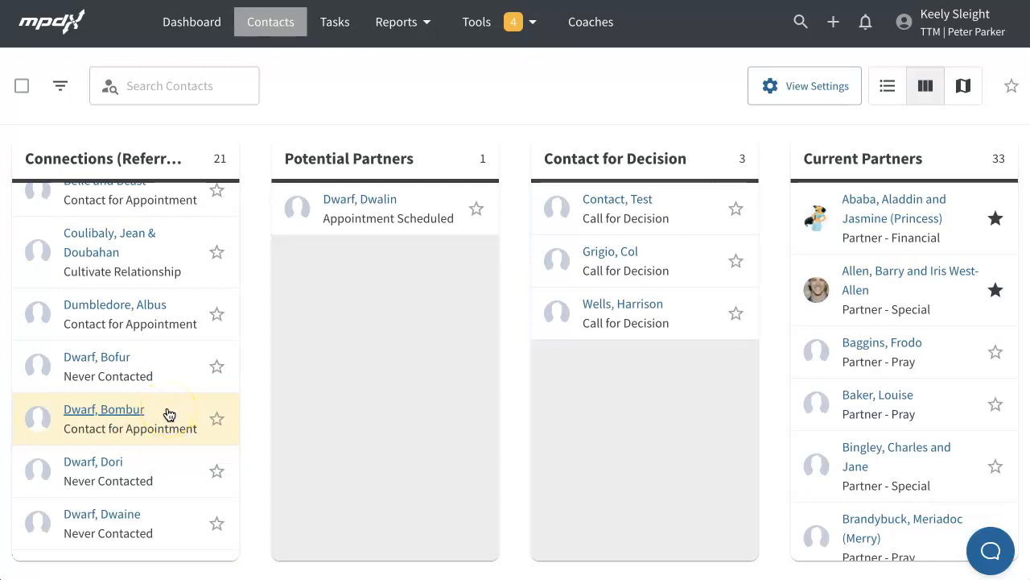
left_click_drag(169, 414, 423, 263)
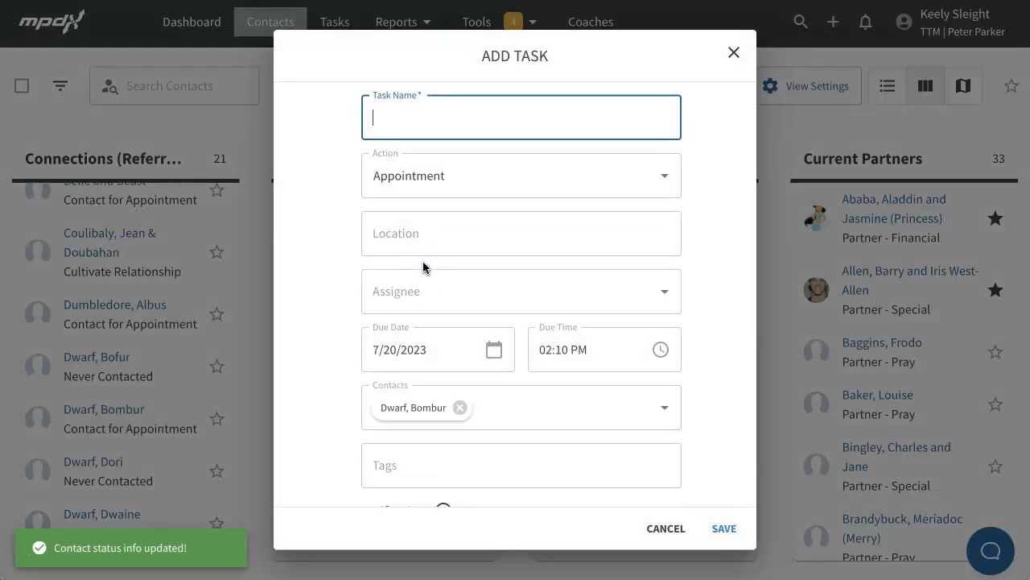
Save an Appointment task named "thursday afternoon coffee" for the moved contact, due 7/27/2023.
type("thur")
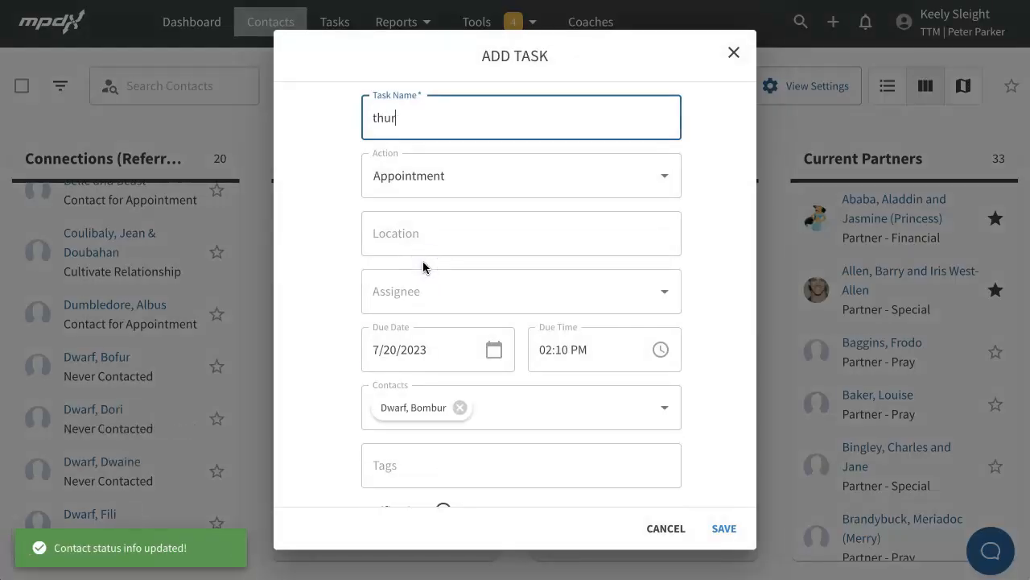
type("sday afternoon coffee")
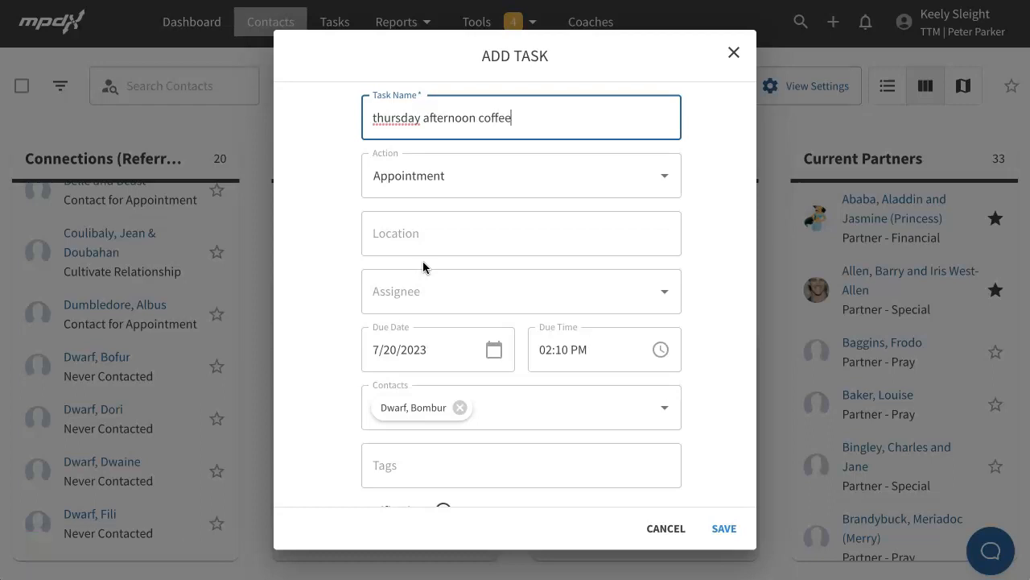
left_click(435, 354)
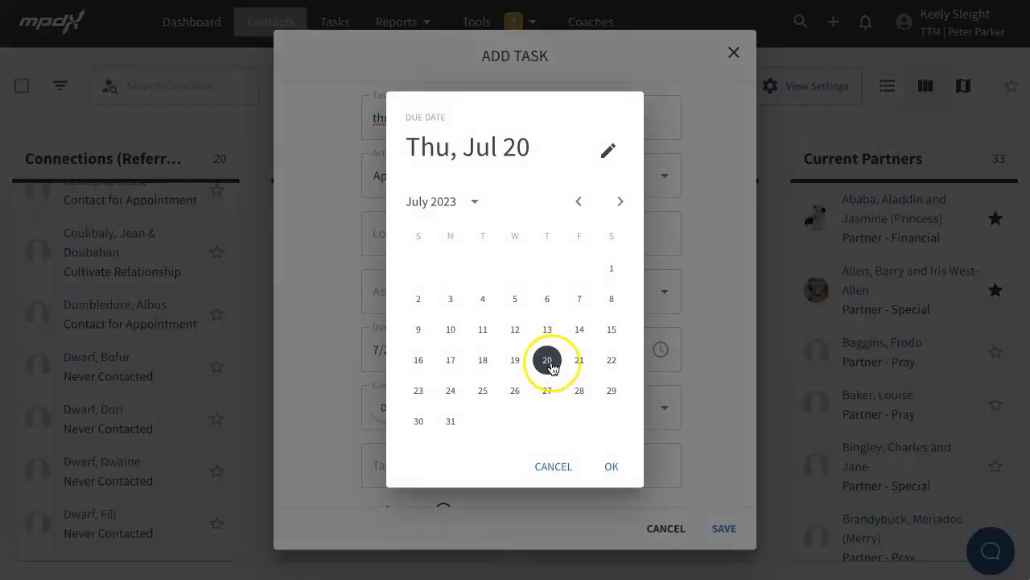
left_click(546, 392)
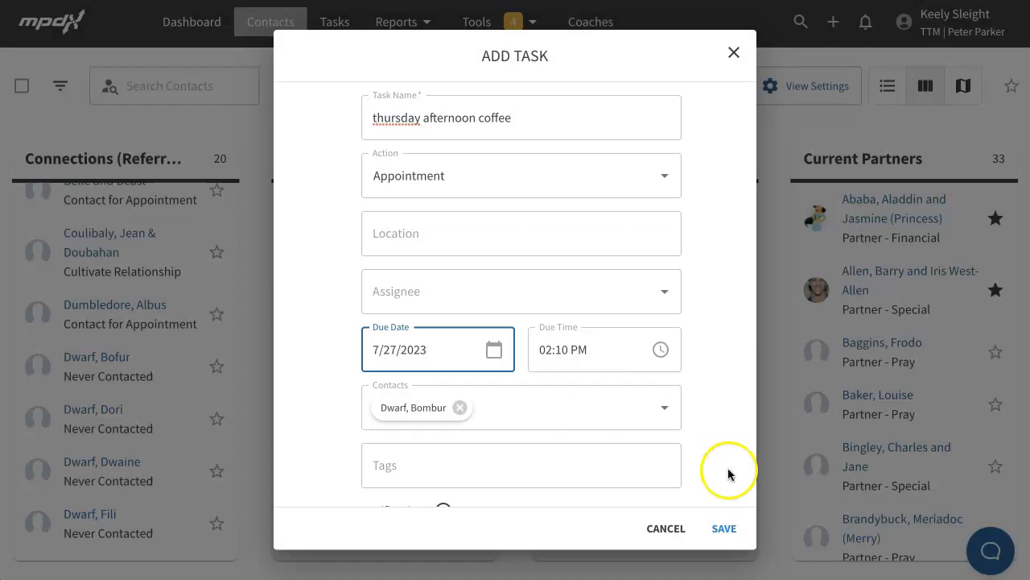
left_click(727, 531)
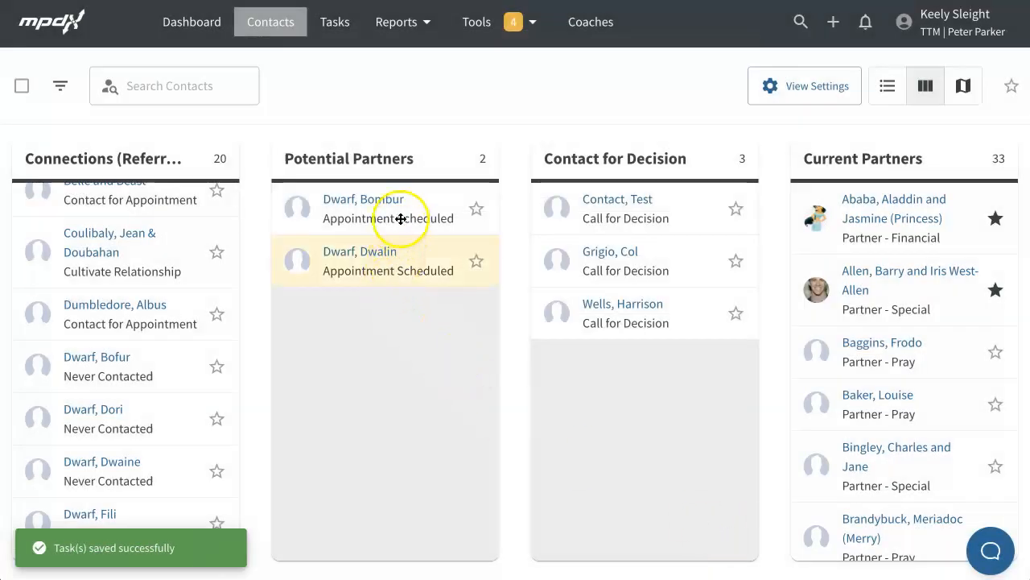
Move the same contact from Potential Partners to the Contact for Decision column.
left_click_drag(400, 218, 656, 300)
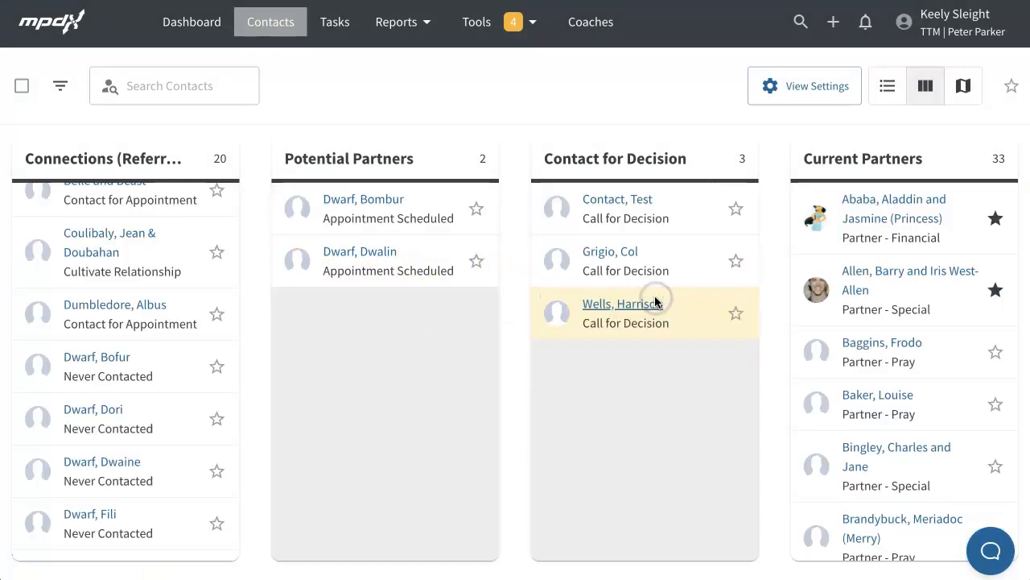
left_click(771, 208)
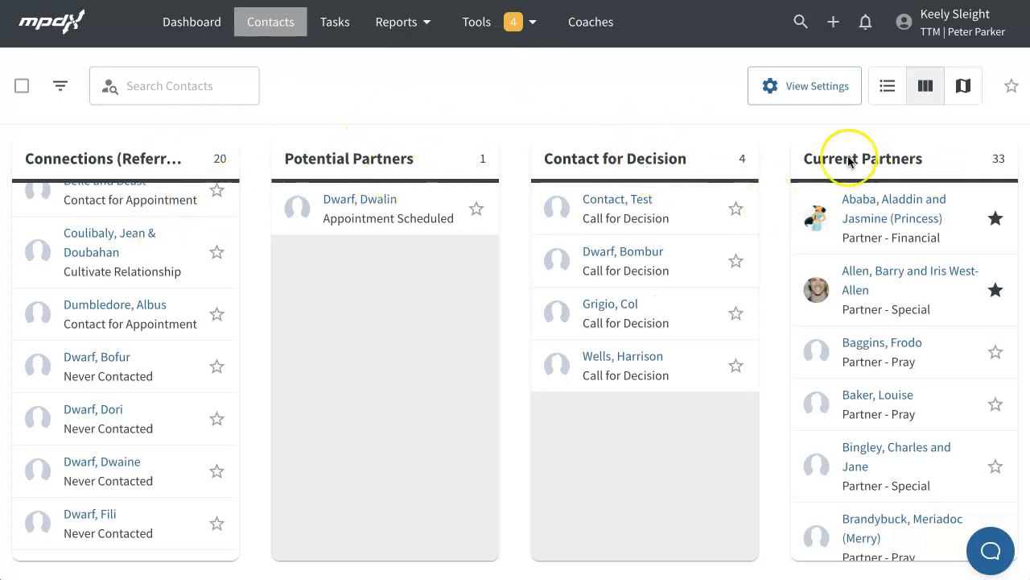
Examine how statuses are arranged across the columns in the contact view settings, and return to the contacts.
left_click(840, 90)
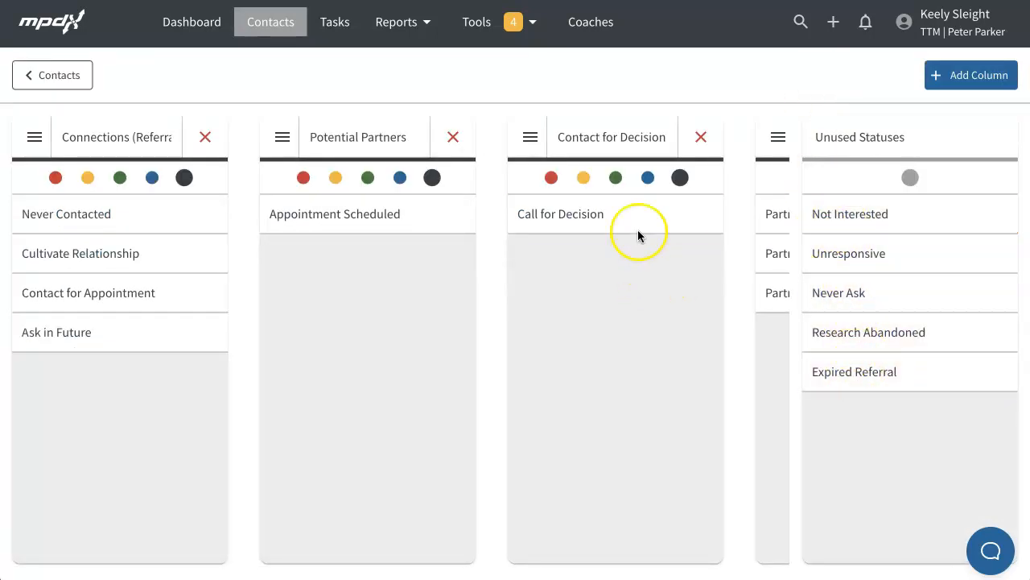
mouse_move(625, 227)
left_mouse_down()
mouse_move(445, 287)
mouse_move(570, 253)
mouse_move(617, 225)
left_mouse_up()
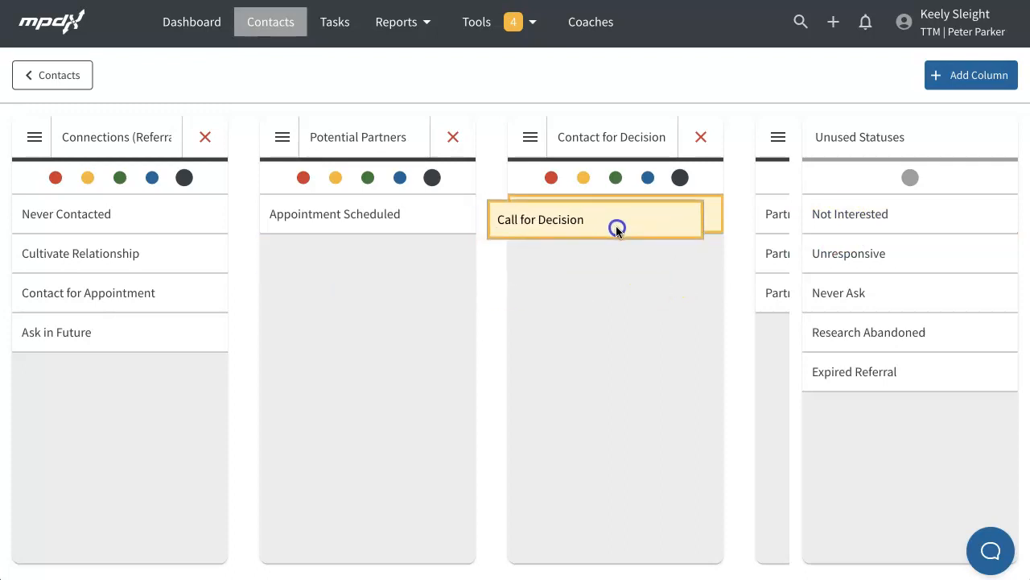
scroll(698, 294, "right", 2)
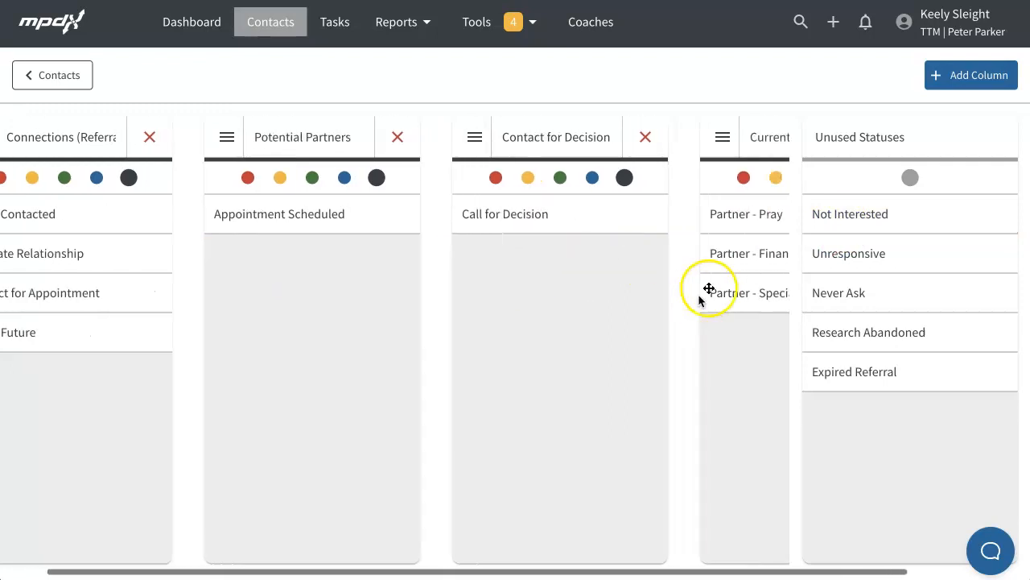
left_click(70, 84)
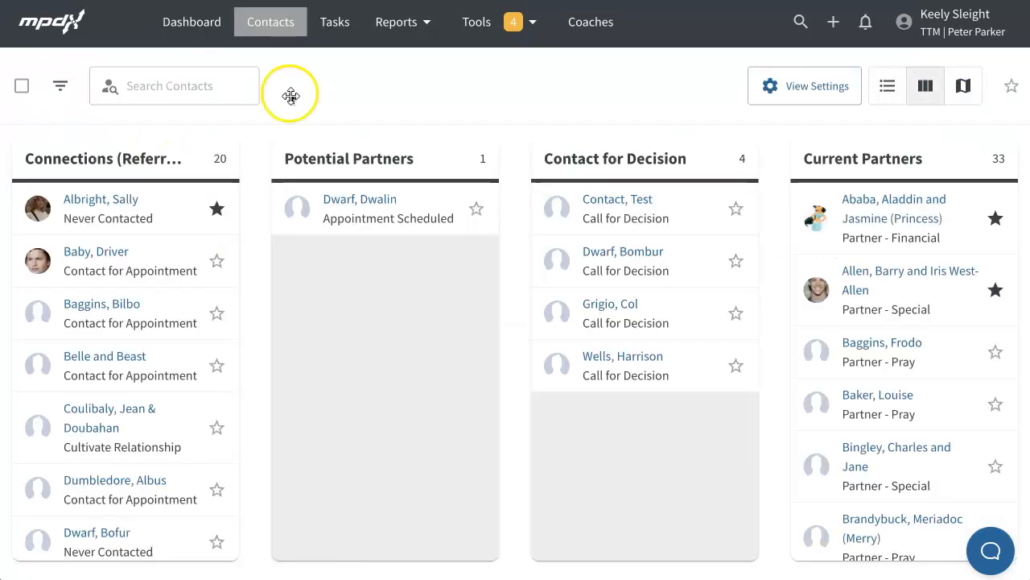
Complete the "monthly partner? connections?" task among the dashboard's tasks due this week, keeping the default completion date and time.
left_click(193, 23)
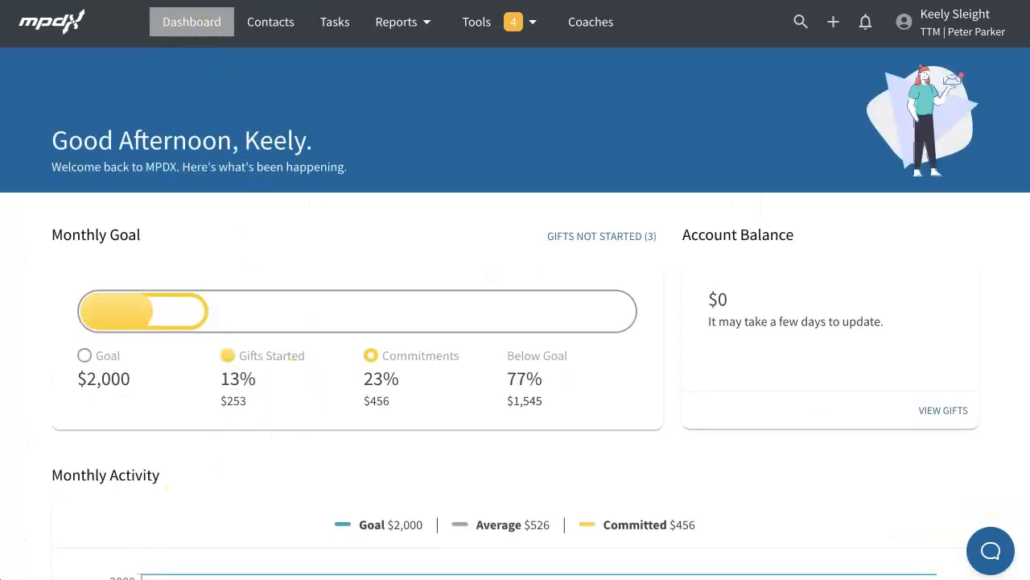
scroll(620, 463, "down", 7)
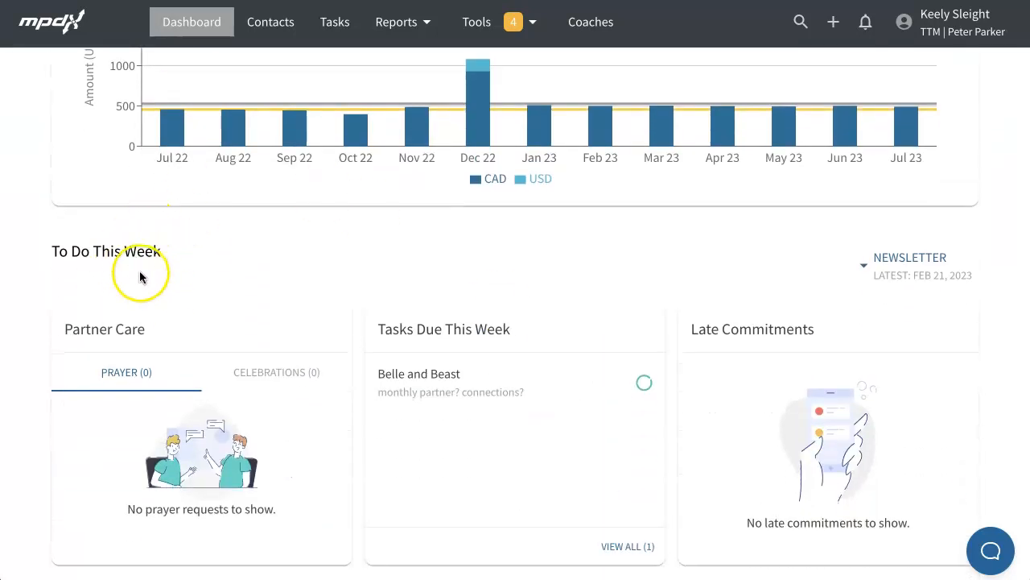
left_click(644, 386)
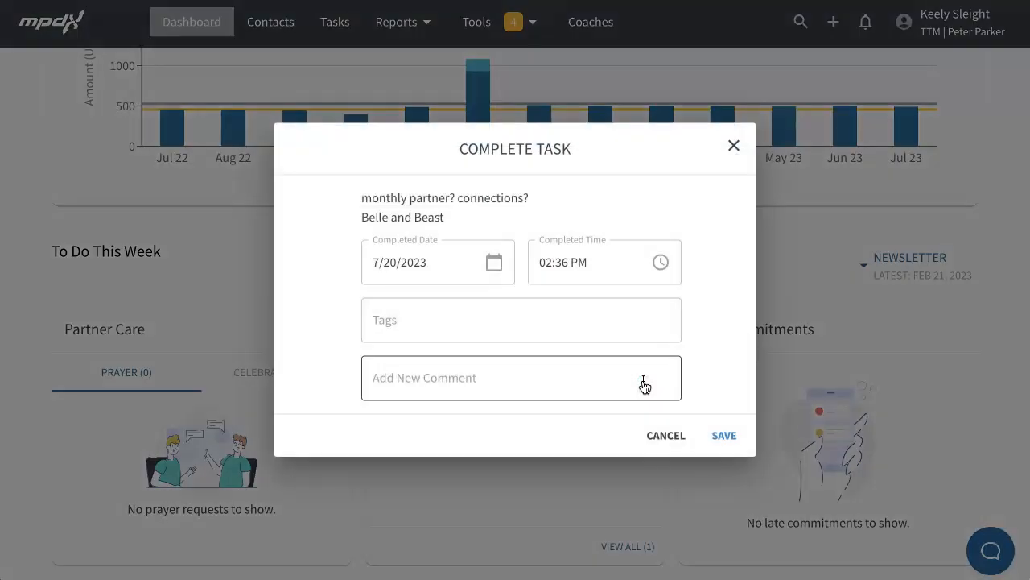
left_click(735, 437)
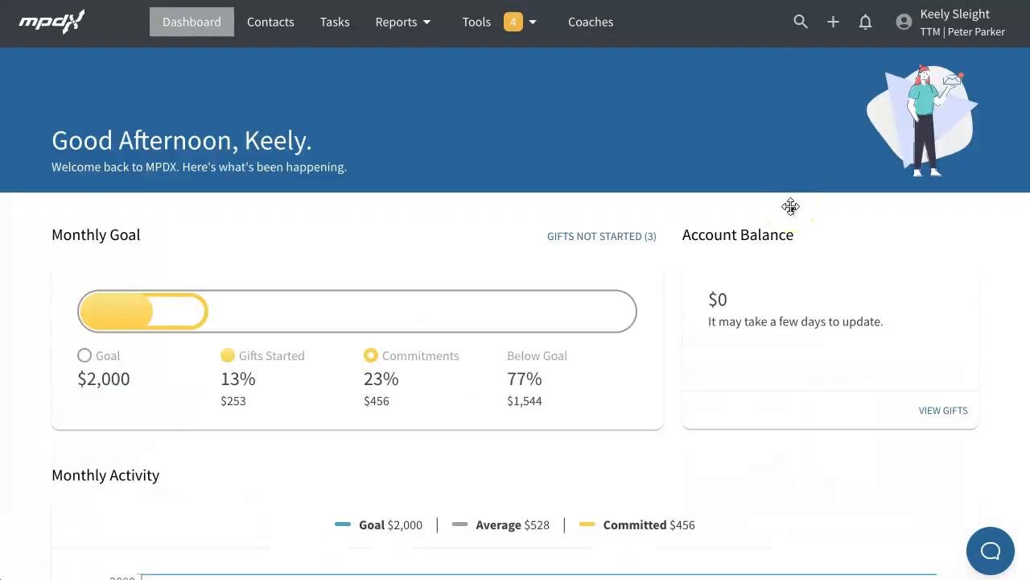
Start logging a completed task with the action Email and the name "for appointment".
left_click(833, 22)
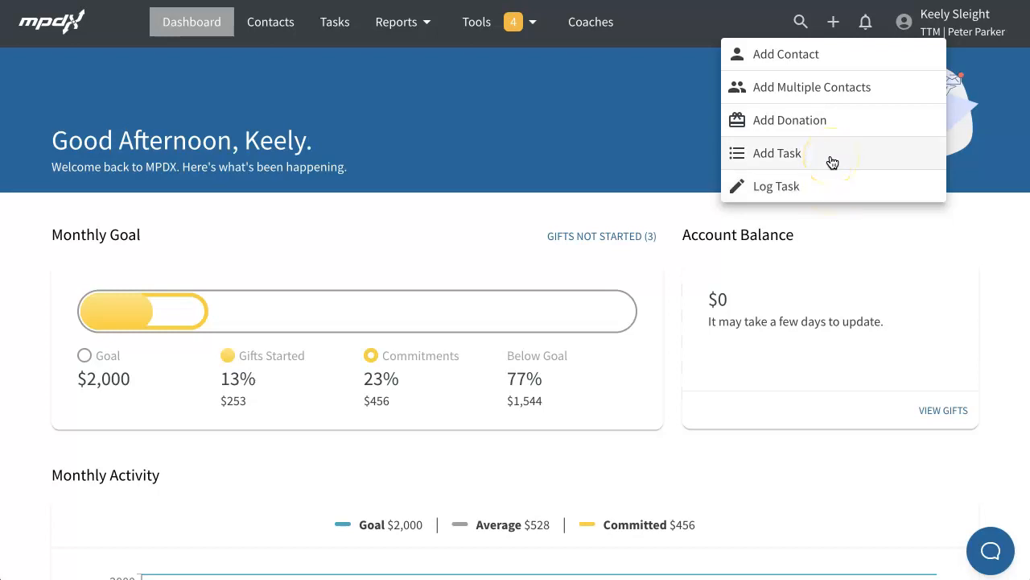
left_click(830, 189)
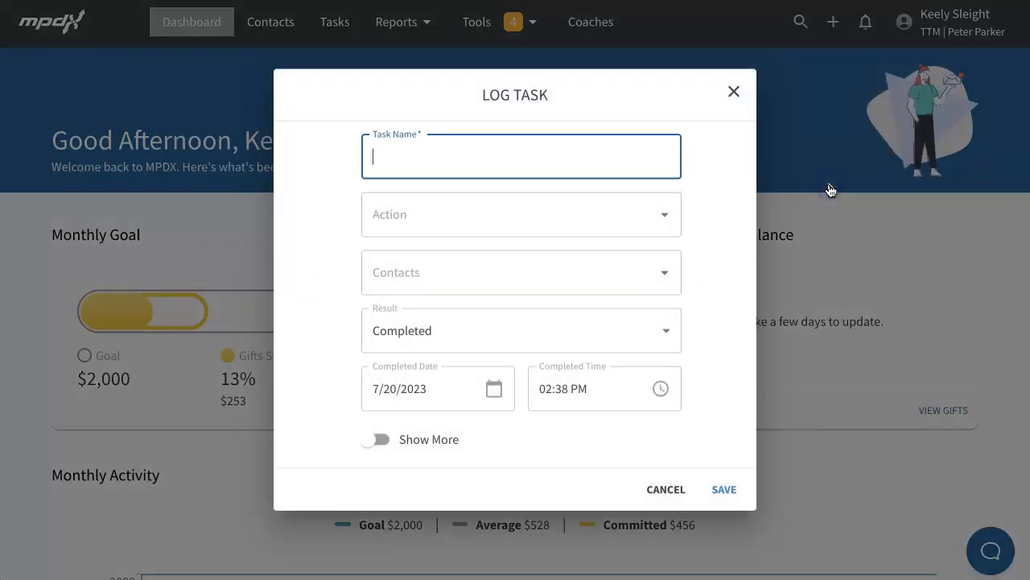
left_click(540, 223)
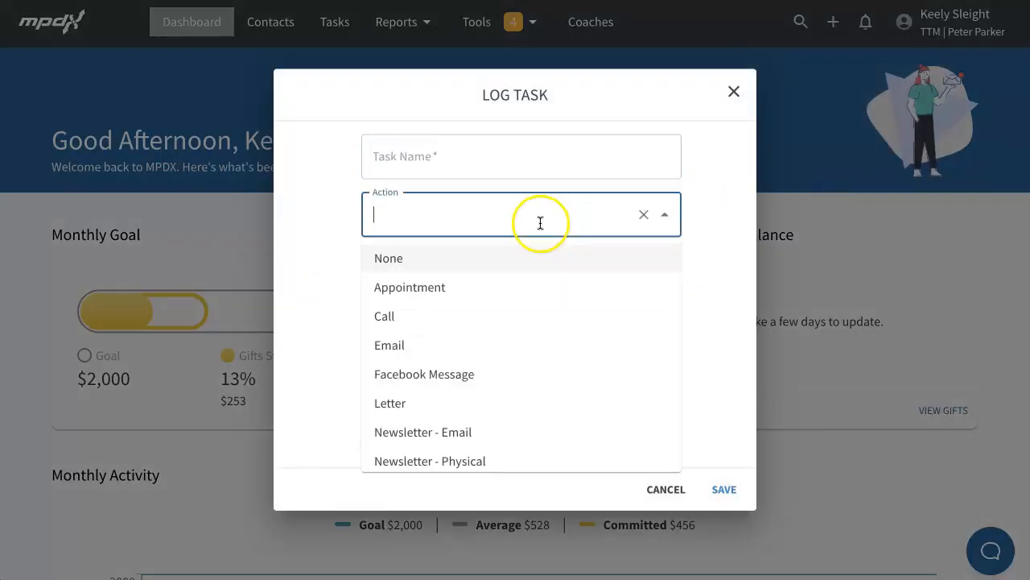
left_click(500, 343)
left_click(488, 164)
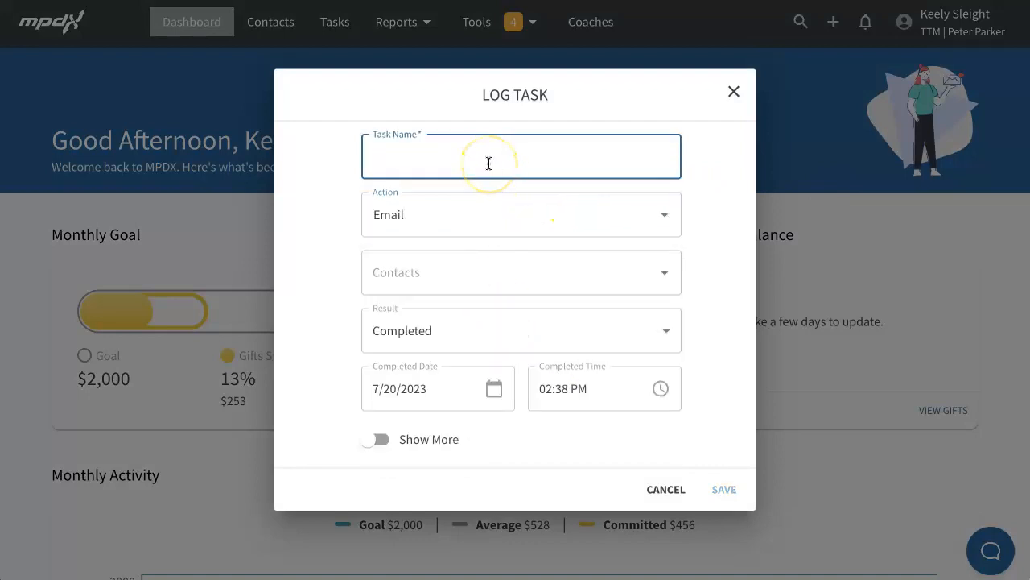
type("for appointment")
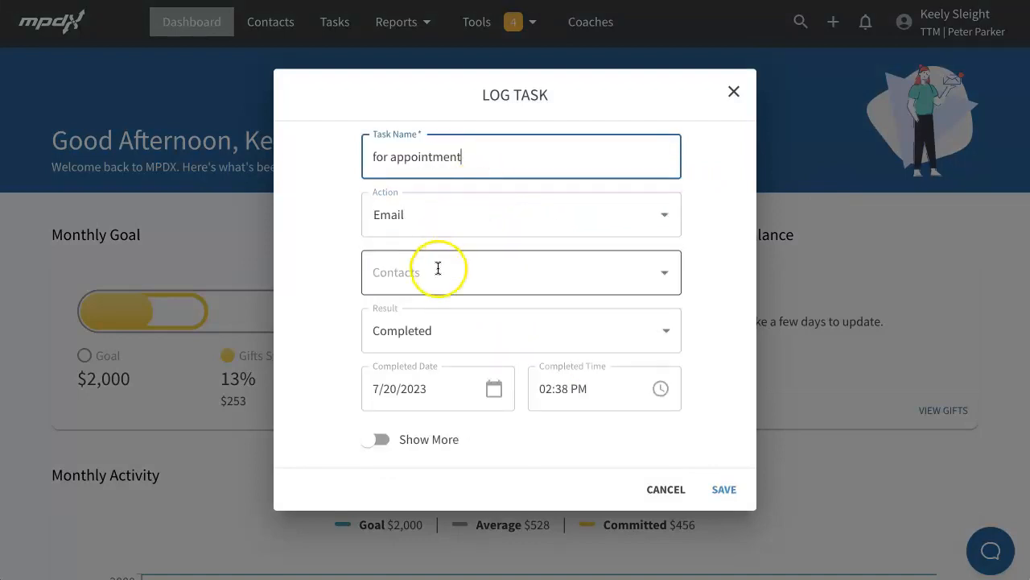
Assign the first contact under B to the logged task, set its next action to Appointment, and save it.
left_click(437, 272)
left_click(461, 406)
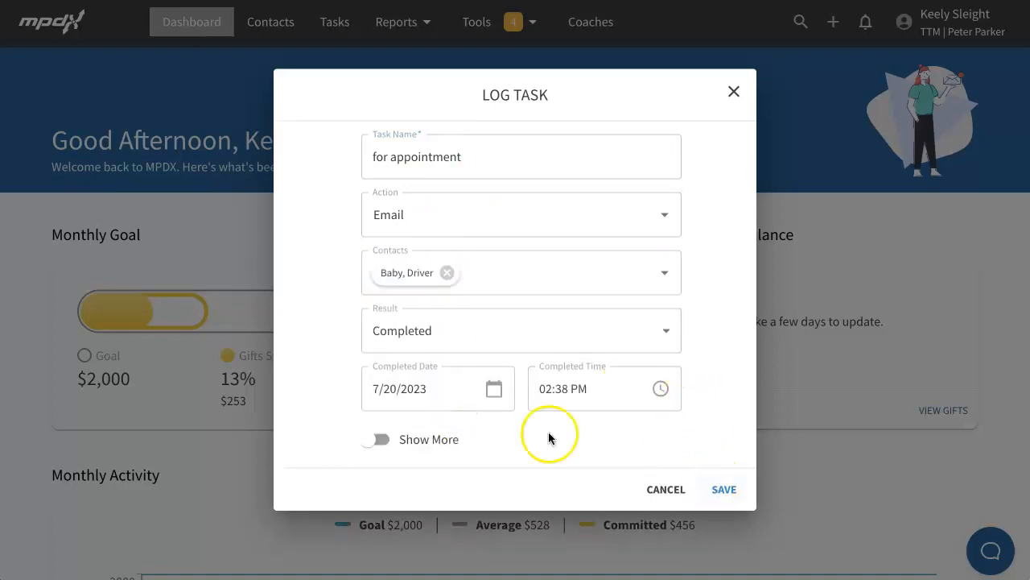
left_click(411, 439)
scroll(411, 437, "down", 2)
left_click(433, 488)
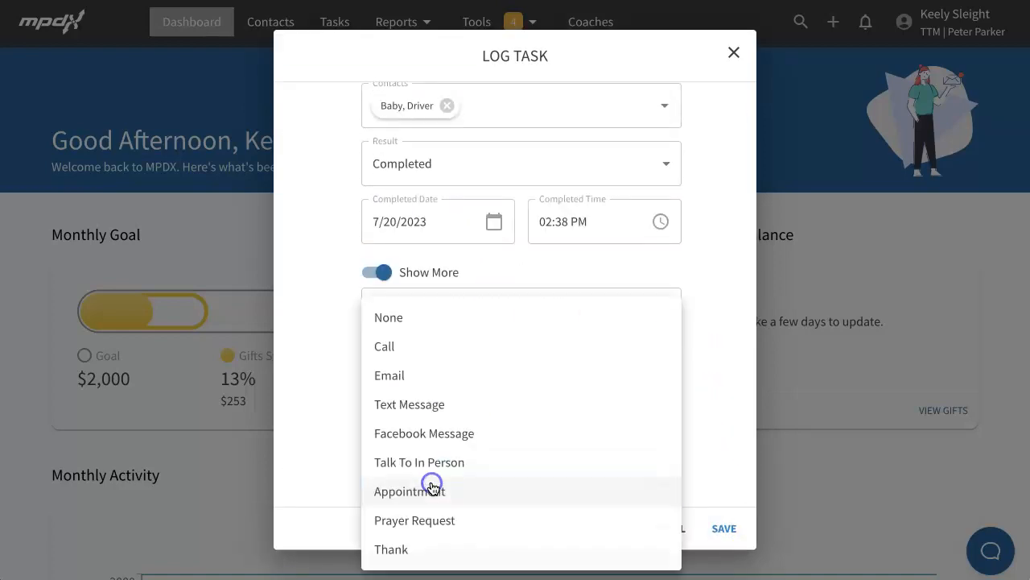
left_click(705, 448)
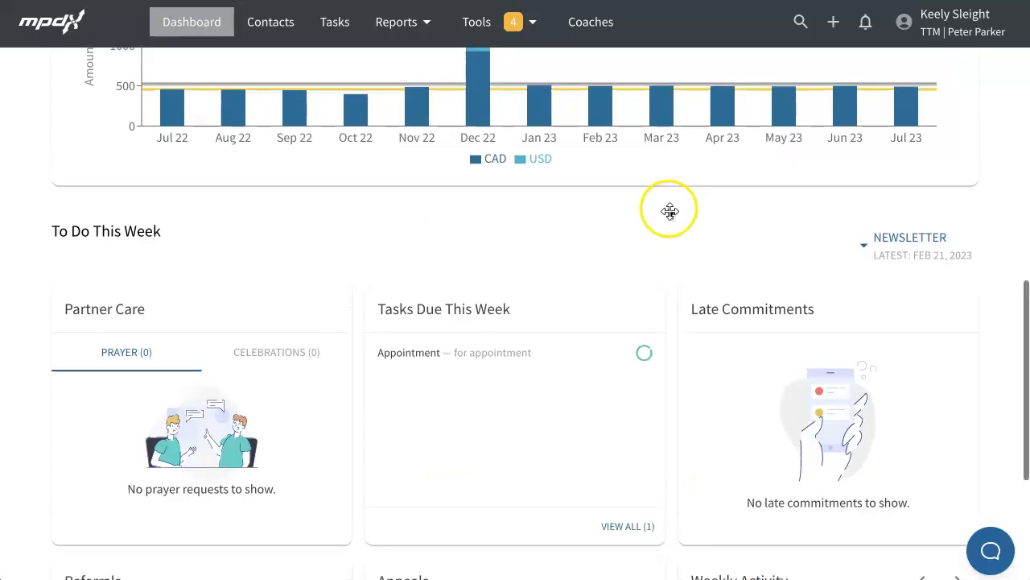
scroll(668, 211, "up", 10)
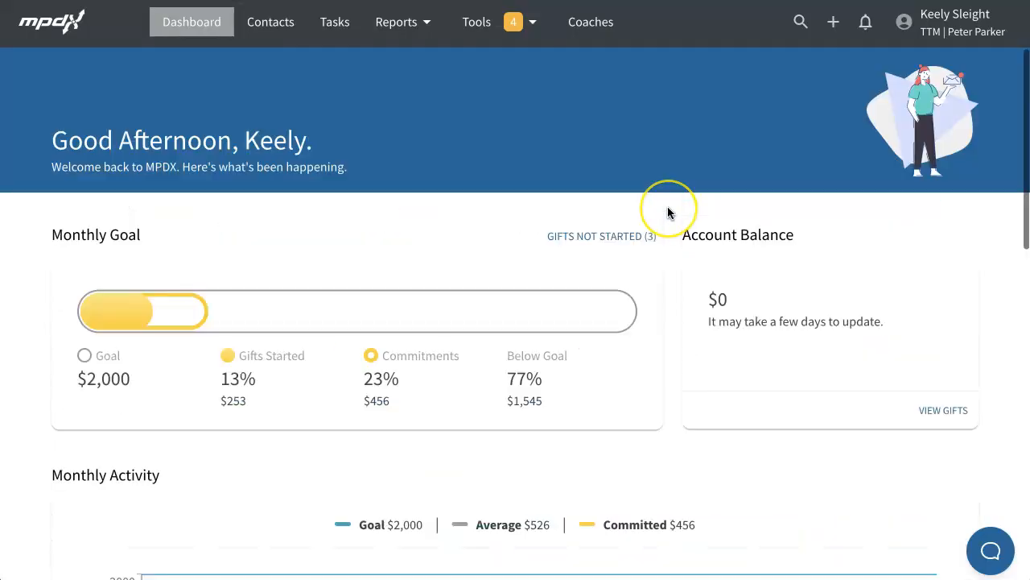
left_click(439, 155)
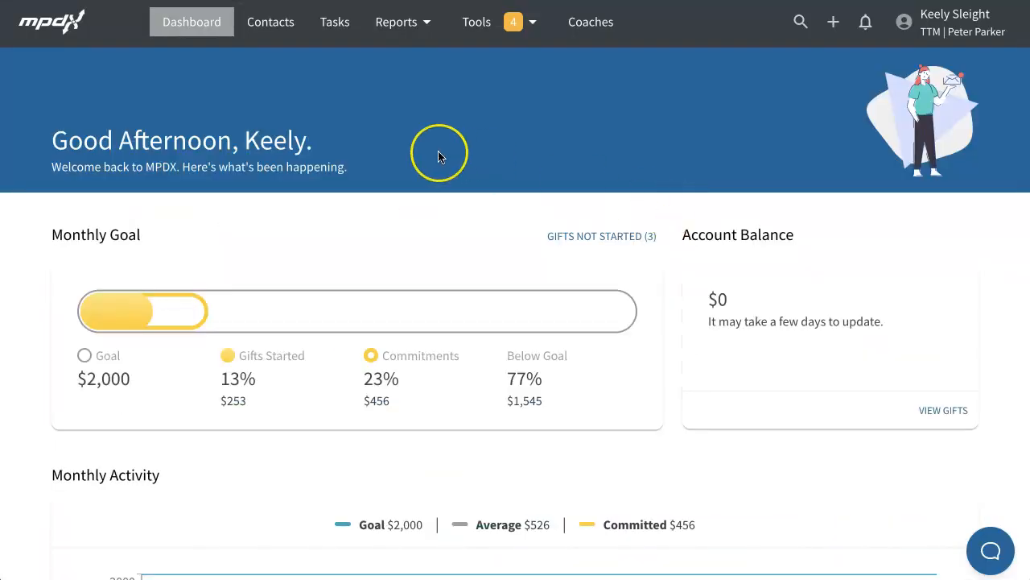